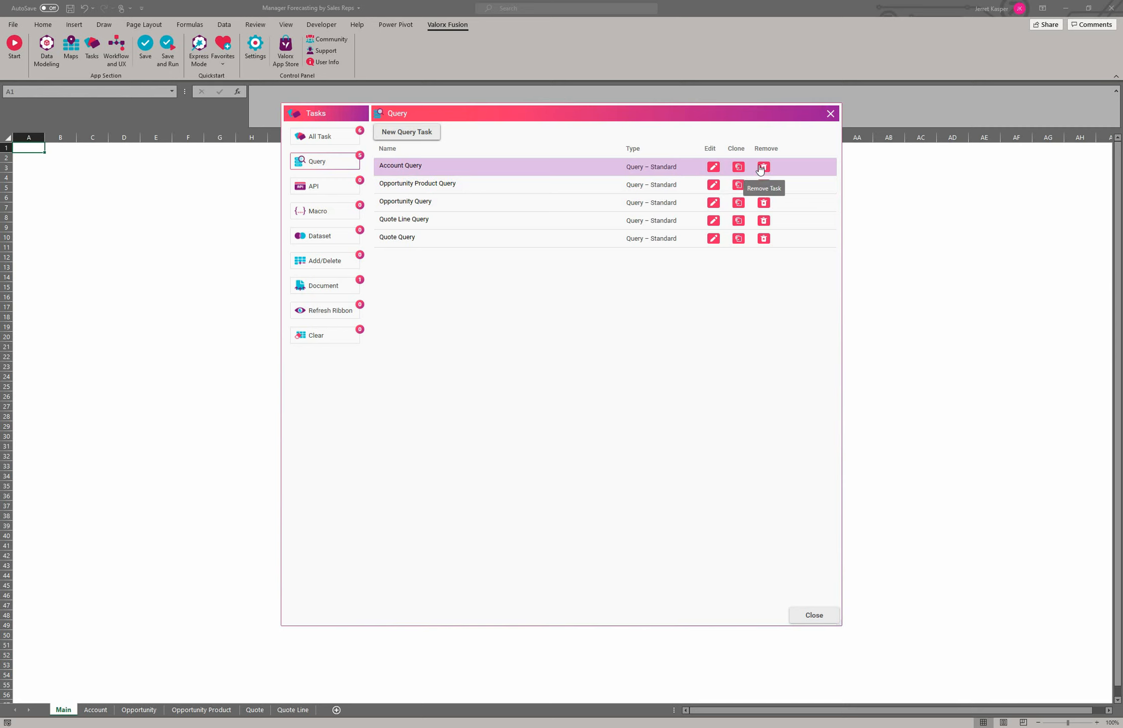
Step: Create a new query task for the Opportunity object and name it "Get All Opportunities"
{"action": "left_click", "coordinate": [407, 132]}
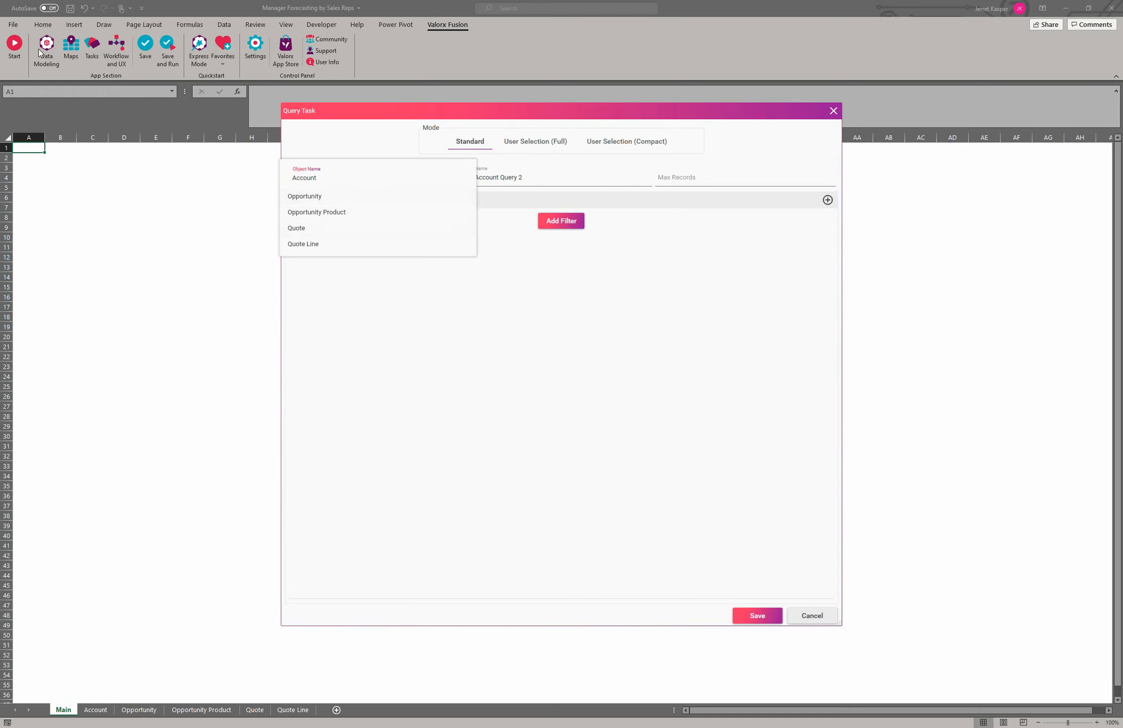
{"action": "left_click", "coordinate": [298, 196]}
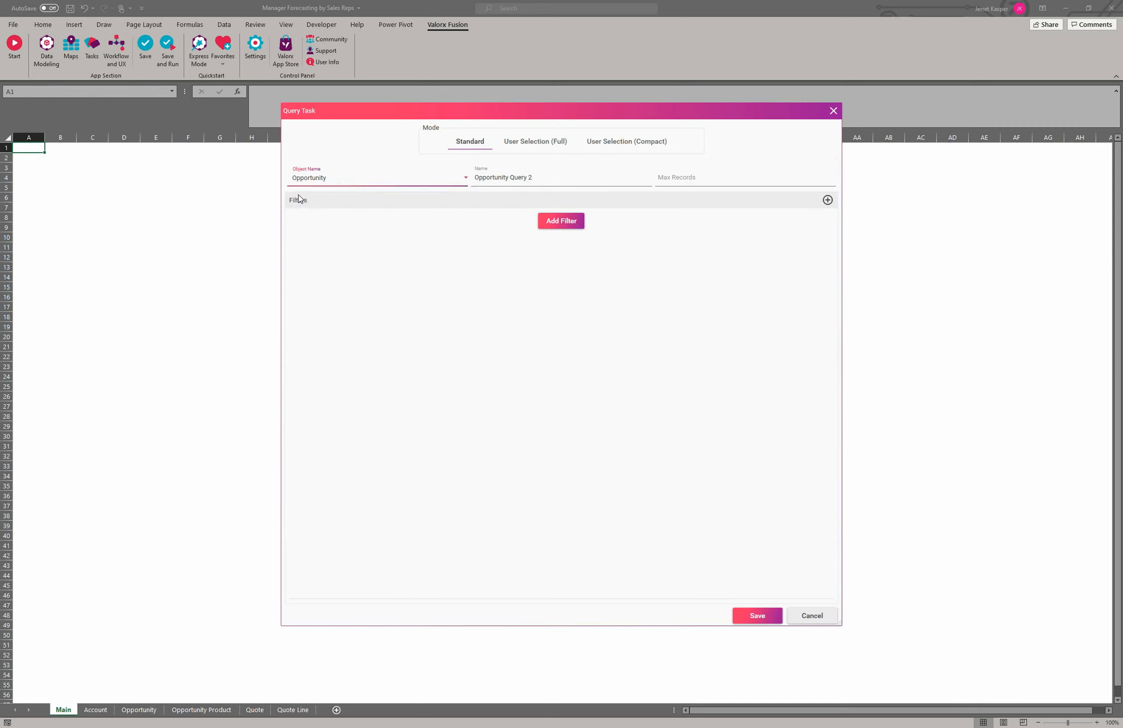
{"action": "left_click", "coordinate": [538, 178]}
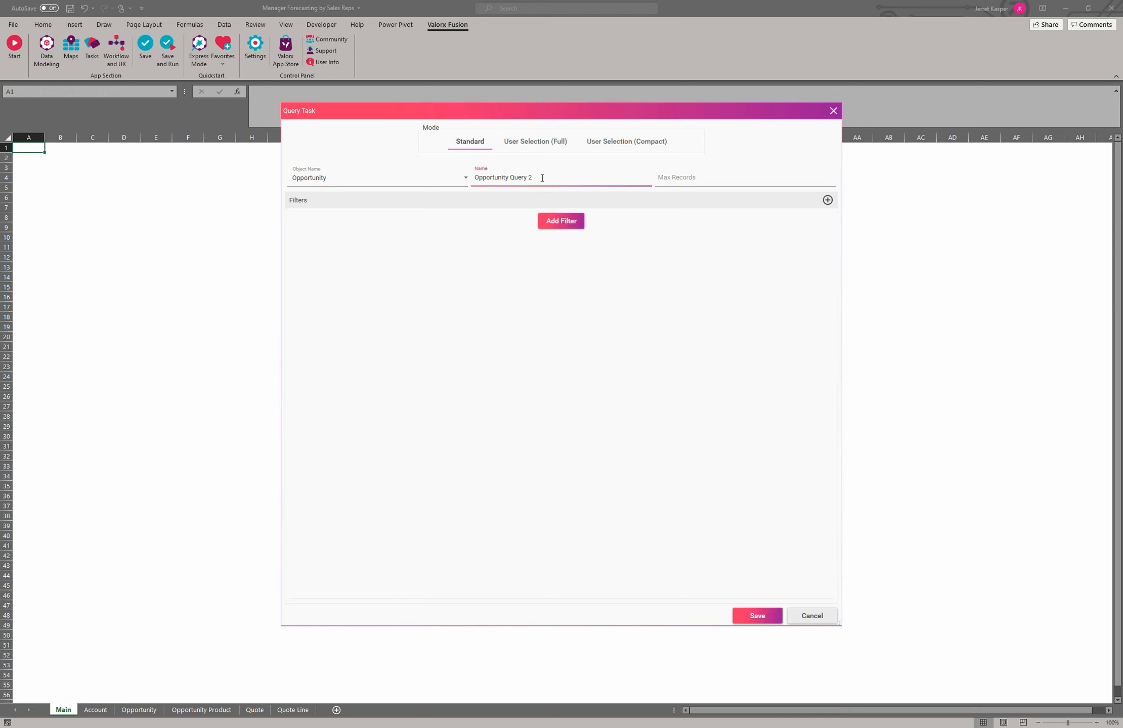
{"action": "key", "text": "BackSpace"}
{"action": "key", "text": "BackSpace"}
{"action": "key", "text": "BackSpace"}
{"action": "key", "text": "BackSpace"}
{"action": "key", "text": "BackSpace"}
{"action": "key", "text": "BackSpace"}
{"action": "key", "text": "BackSpace"}
{"action": "key", "text": "BackSpace"}
{"action": "key", "text": "BackSpace"}
{"action": "key", "text": "BackSpace"}
{"action": "key", "text": "BackSpace"}
{"action": "key", "text": "BackSpace"}
{"action": "key", "text": "BackSpace"}
{"action": "key", "text": "BackSpace"}
{"action": "key", "text": "BackSpace"}
{"action": "key", "text": "BackSpace"}
{"action": "key", "text": "BackSpace"}
{"action": "key", "text": "BackSpace"}
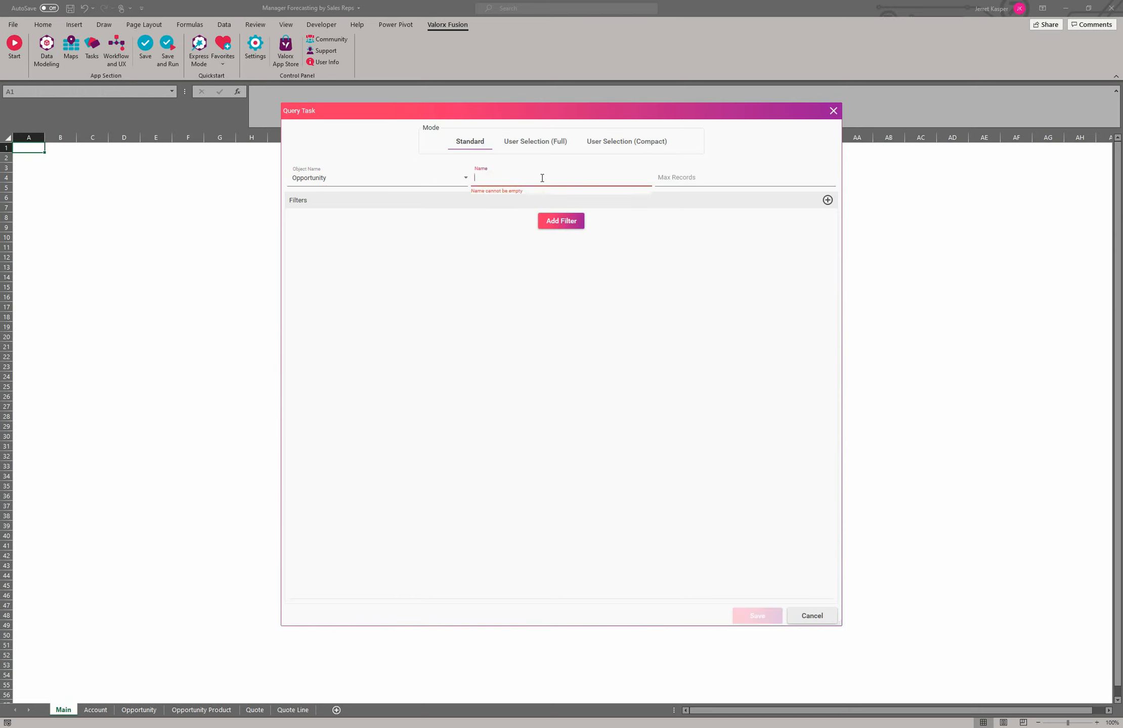
{"action": "type", "text": "Get All Oppo"}
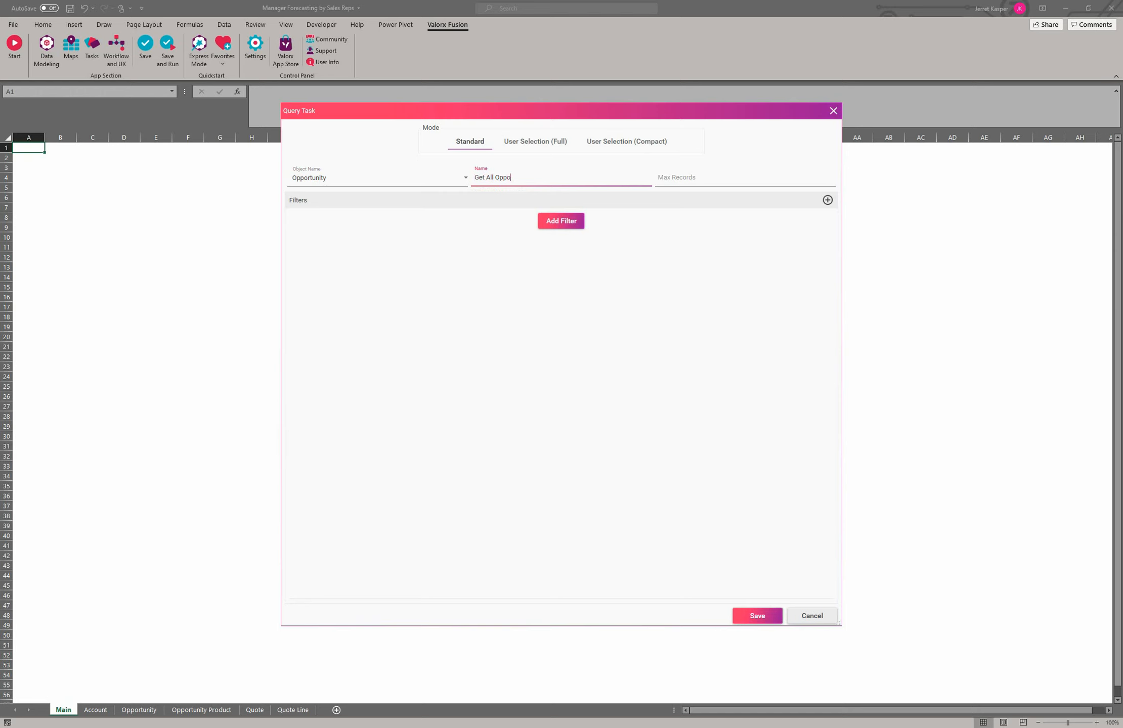
{"action": "type", "text": "rtunities"}
{"action": "left_click", "coordinate": [687, 177]}
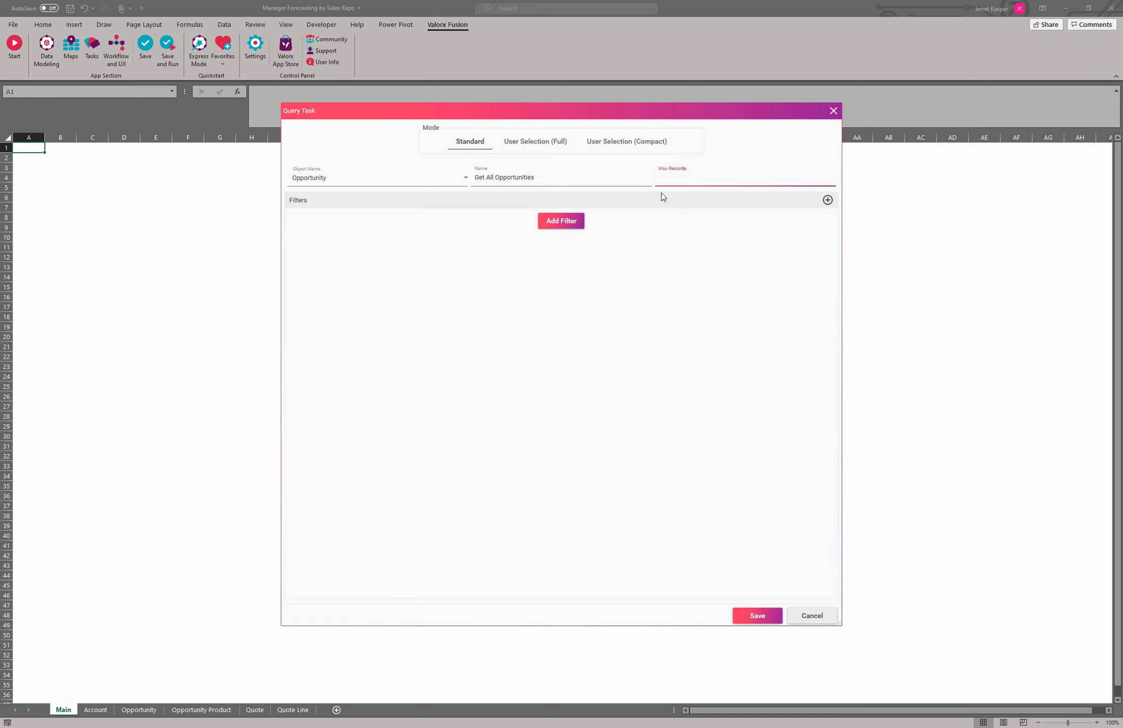
{"action": "type", "text": "10"}
{"action": "key", "text": "BackSpace"}
{"action": "key", "text": "BackSpace"}
{"action": "key", "text": "BackSpace"}
{"action": "left_click", "coordinate": [509, 240]}
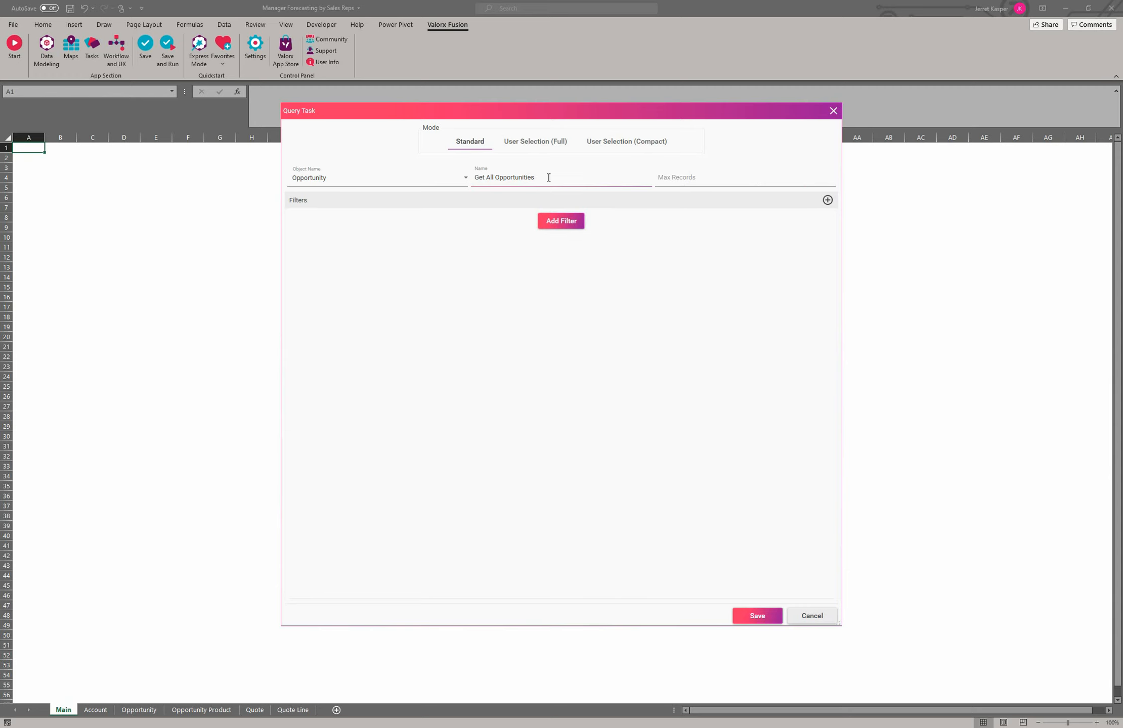
Step: Add a filter on the Stage field with the Equal operator and the constant value Negotiation/Review
{"action": "left_click", "coordinate": [567, 223]}
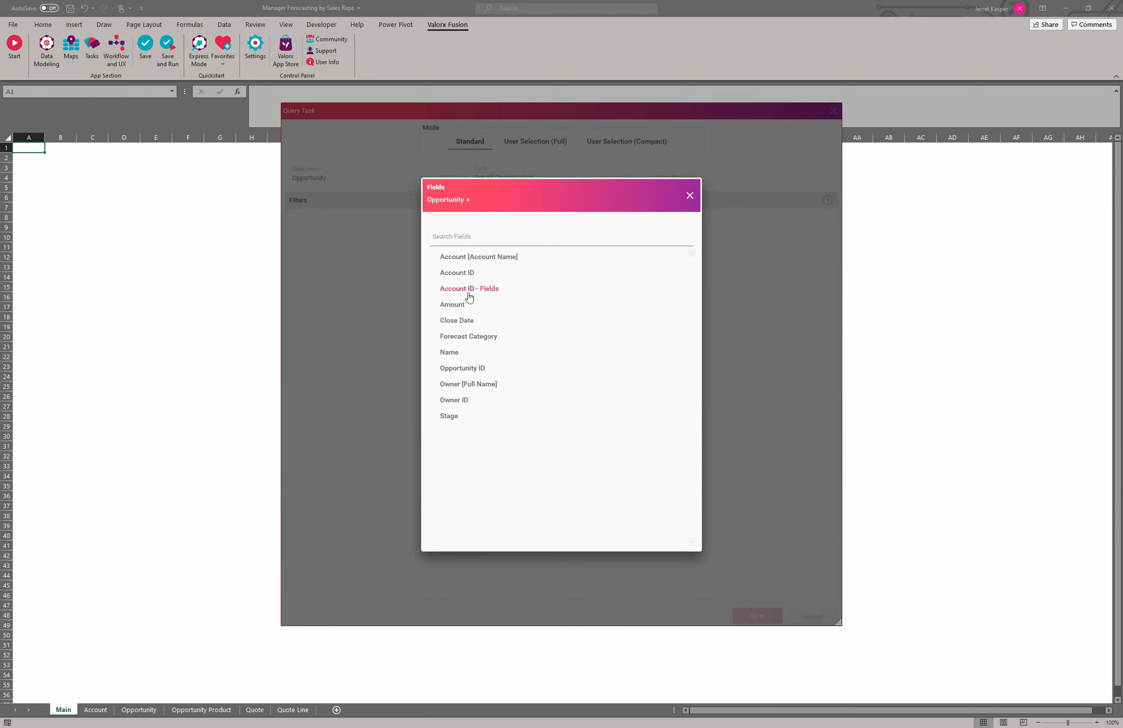
{"action": "left_click", "coordinate": [449, 417]}
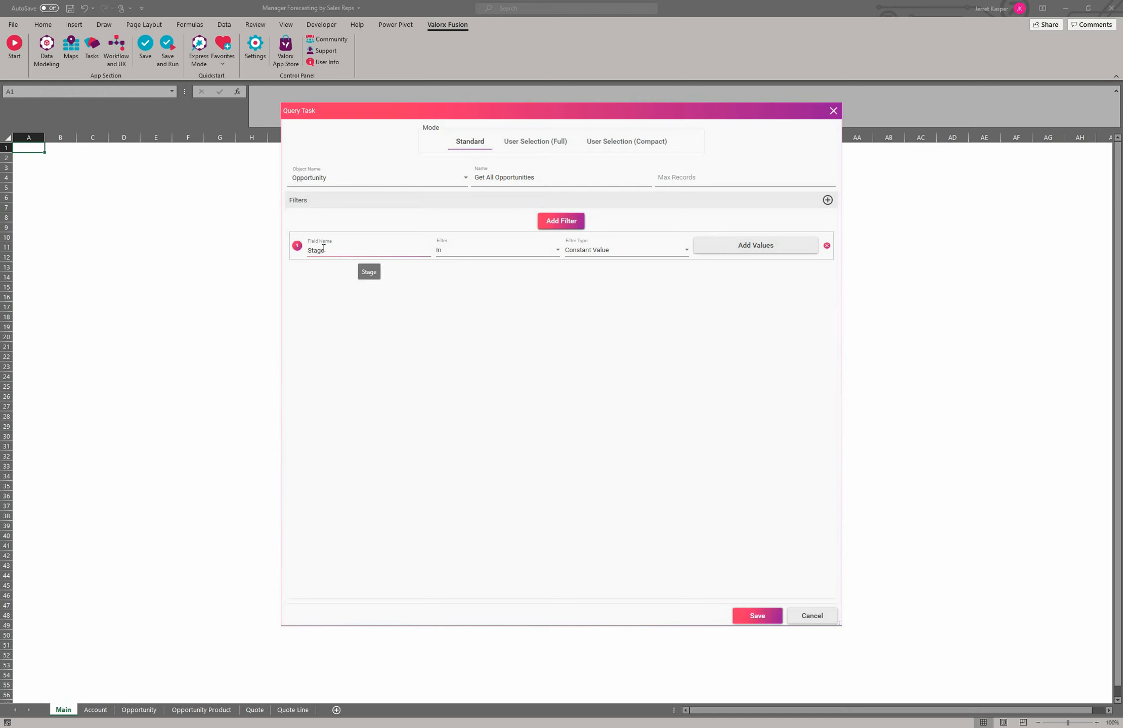
{"action": "left_click", "coordinate": [547, 251]}
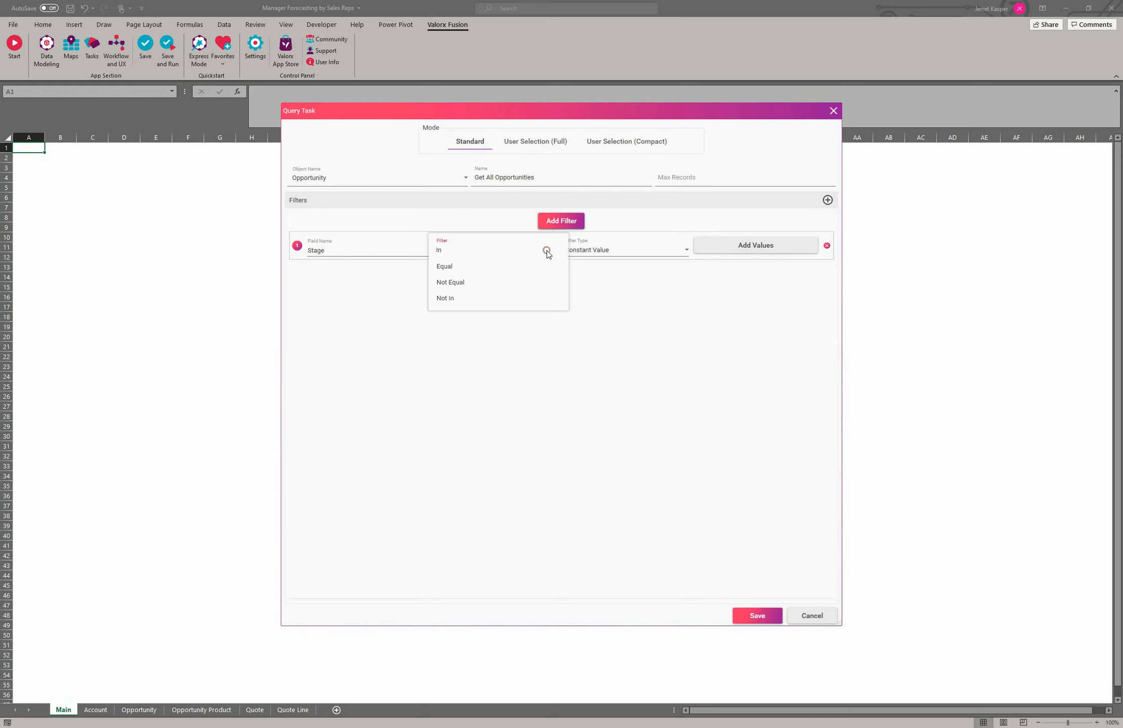
{"action": "left_click", "coordinate": [547, 251]}
{"action": "left_click", "coordinate": [547, 252]}
{"action": "left_click", "coordinate": [548, 253]}
{"action": "left_click", "coordinate": [610, 251]}
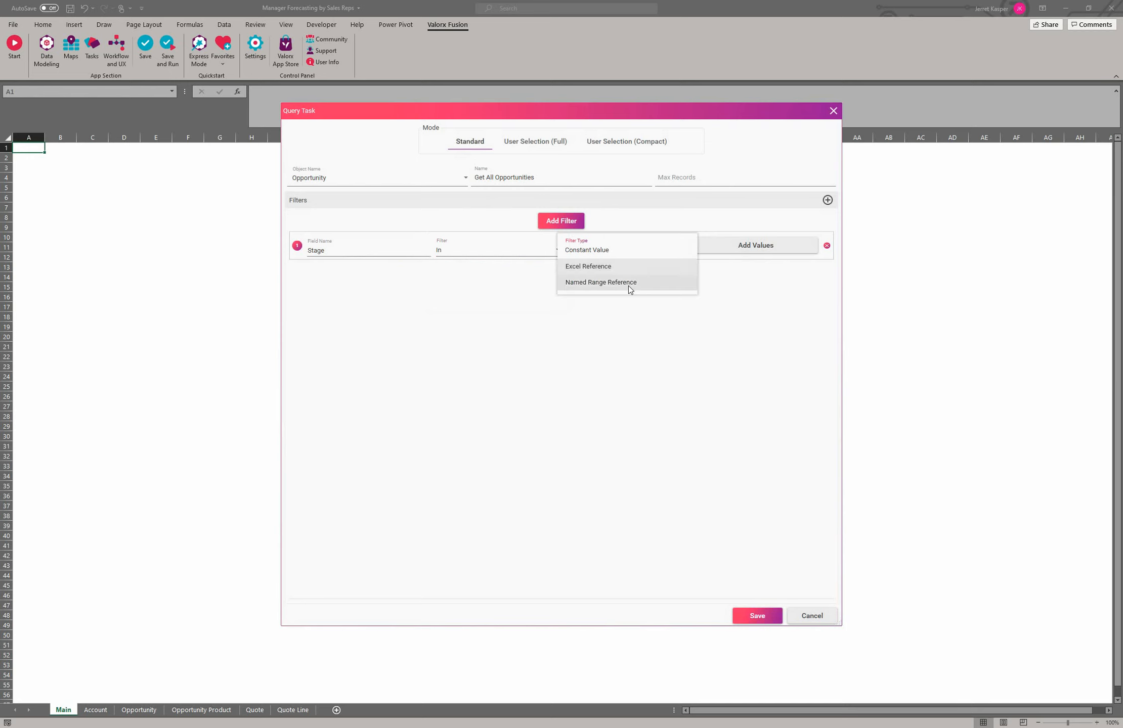
{"action": "left_click", "coordinate": [630, 250]}
{"action": "left_click", "coordinate": [514, 252]}
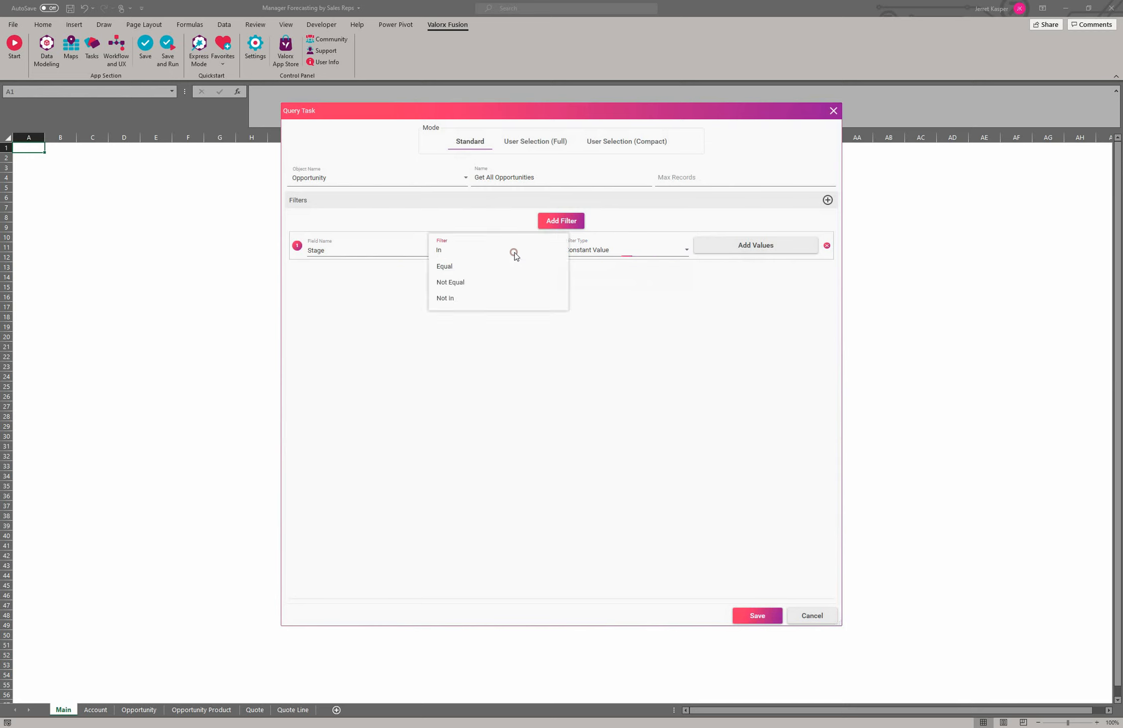
{"action": "left_click", "coordinate": [498, 270]}
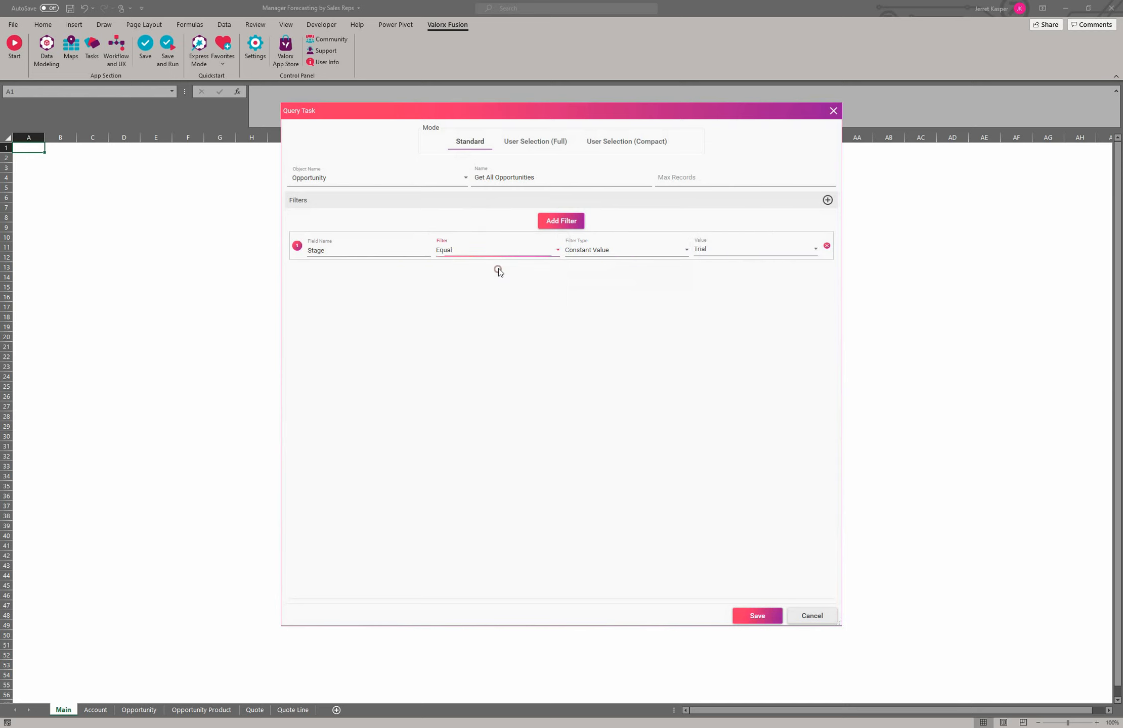
{"action": "left_click", "coordinate": [788, 246]}
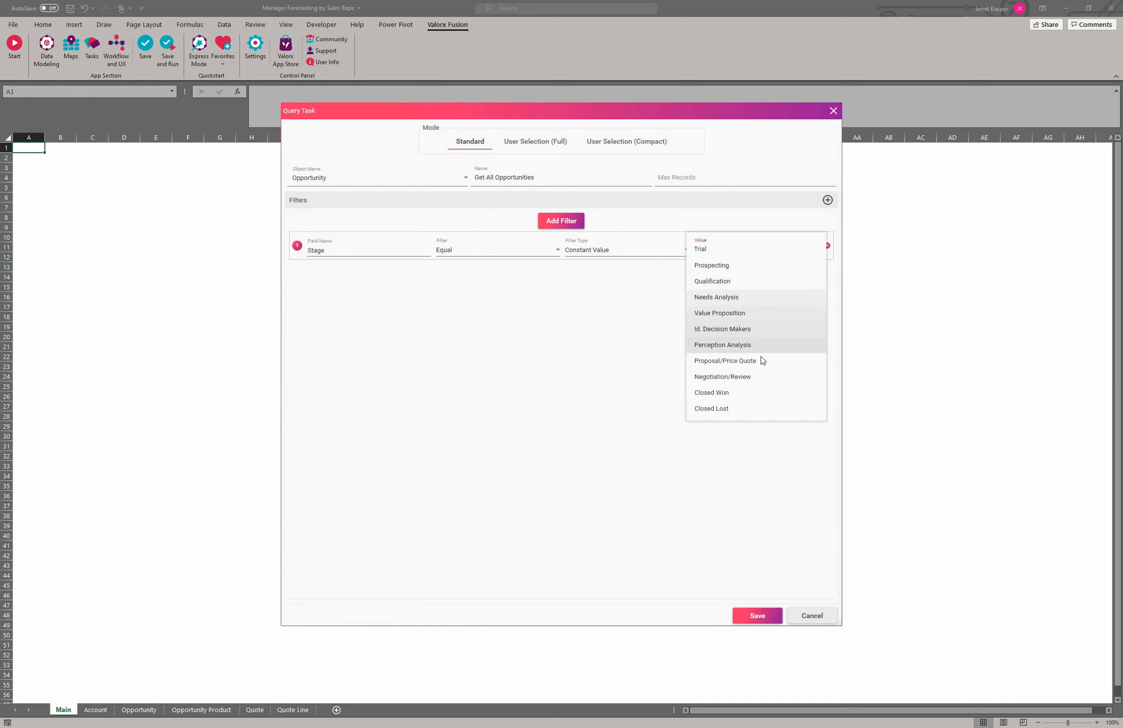
{"action": "left_click", "coordinate": [753, 377]}
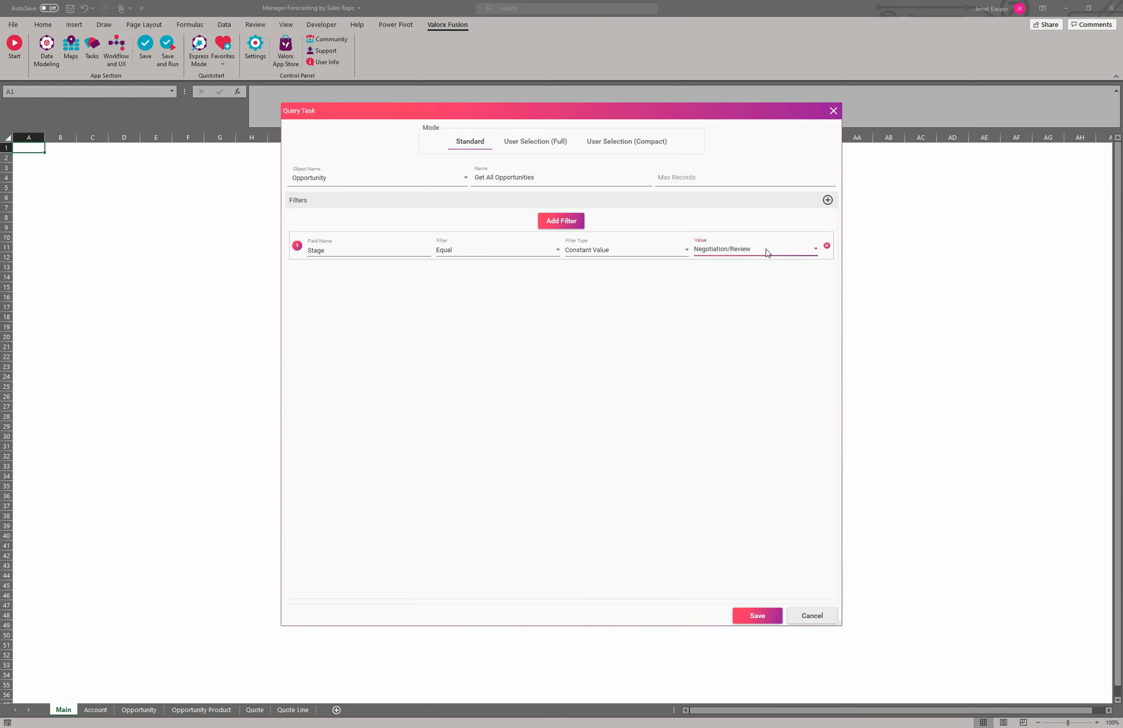
Step: Add a second Stage filter with the Equal operator and the constant value Proposal/Price Quote
{"action": "left_click", "coordinate": [551, 222]}
{"action": "left_click", "coordinate": [449, 417]}
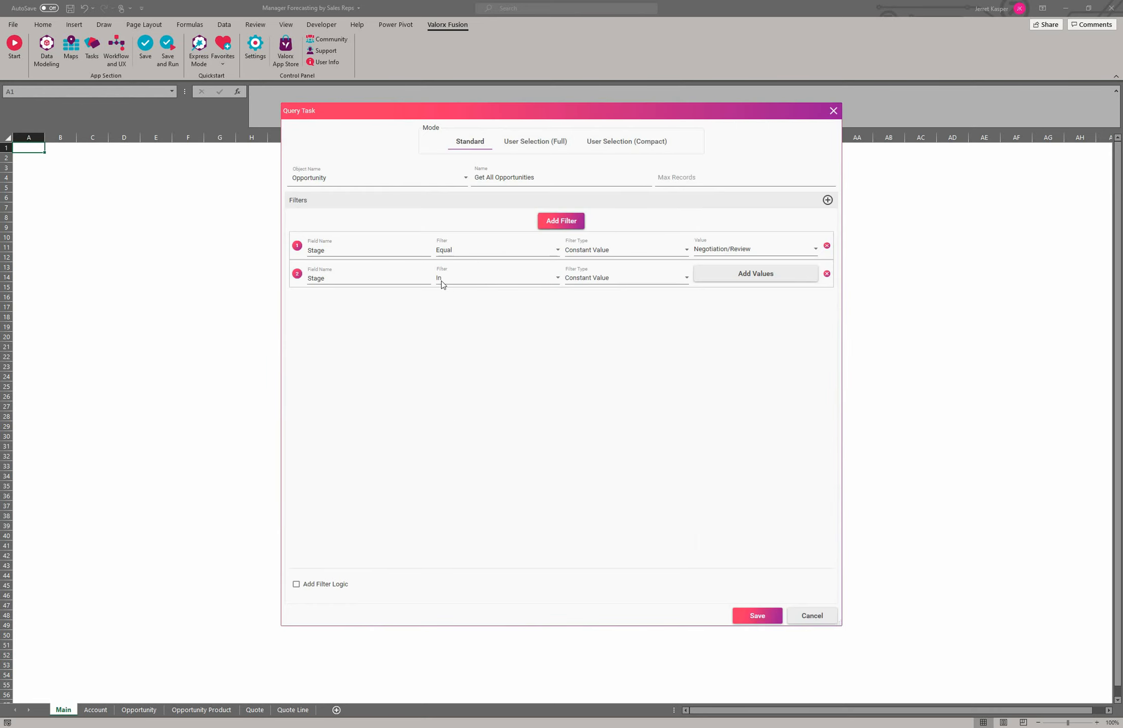
{"action": "left_click", "coordinate": [463, 279]}
{"action": "left_click", "coordinate": [458, 296]}
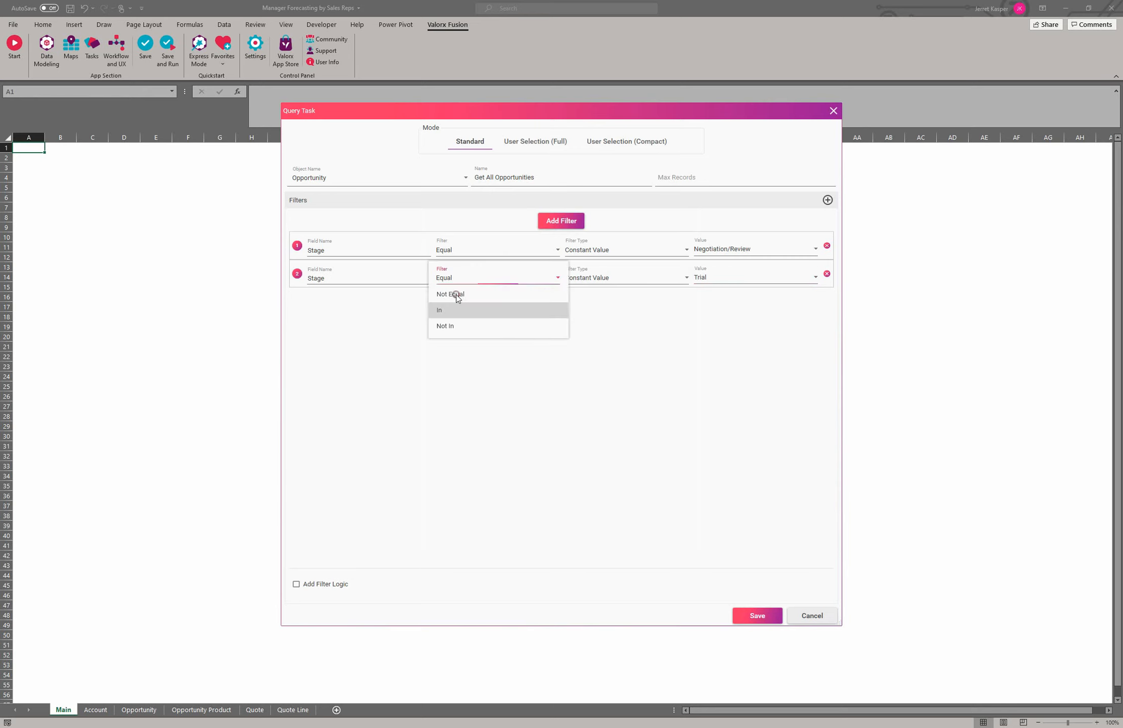
{"action": "left_click", "coordinate": [738, 279]}
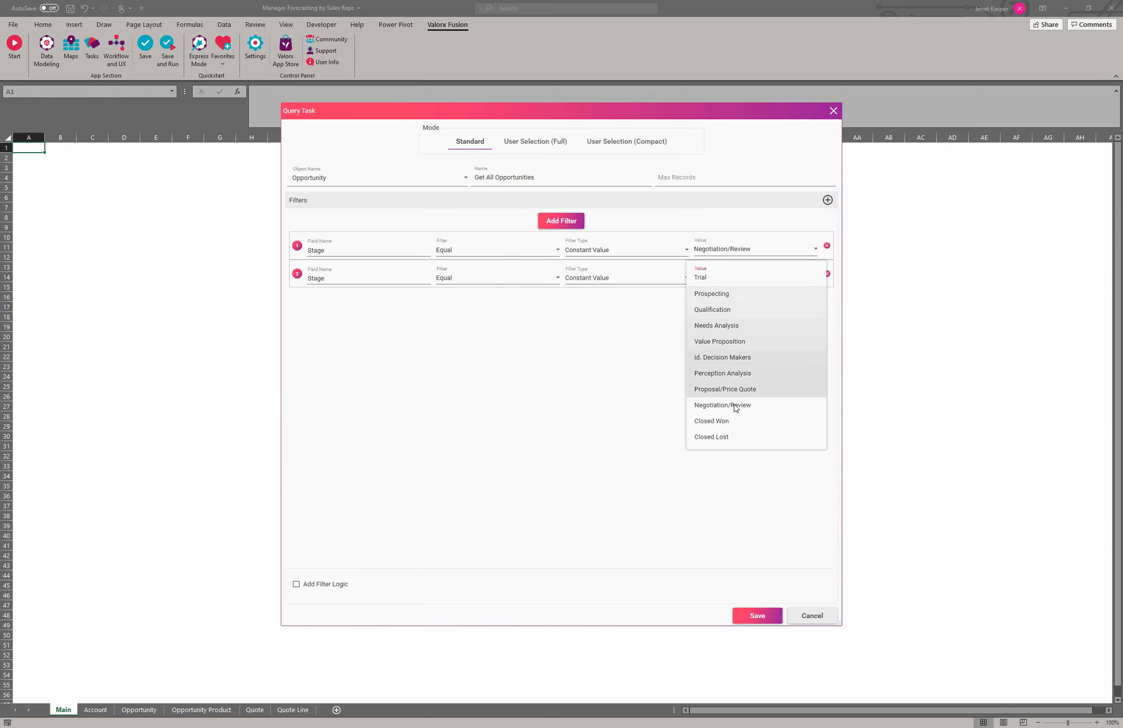
{"action": "left_click", "coordinate": [747, 389]}
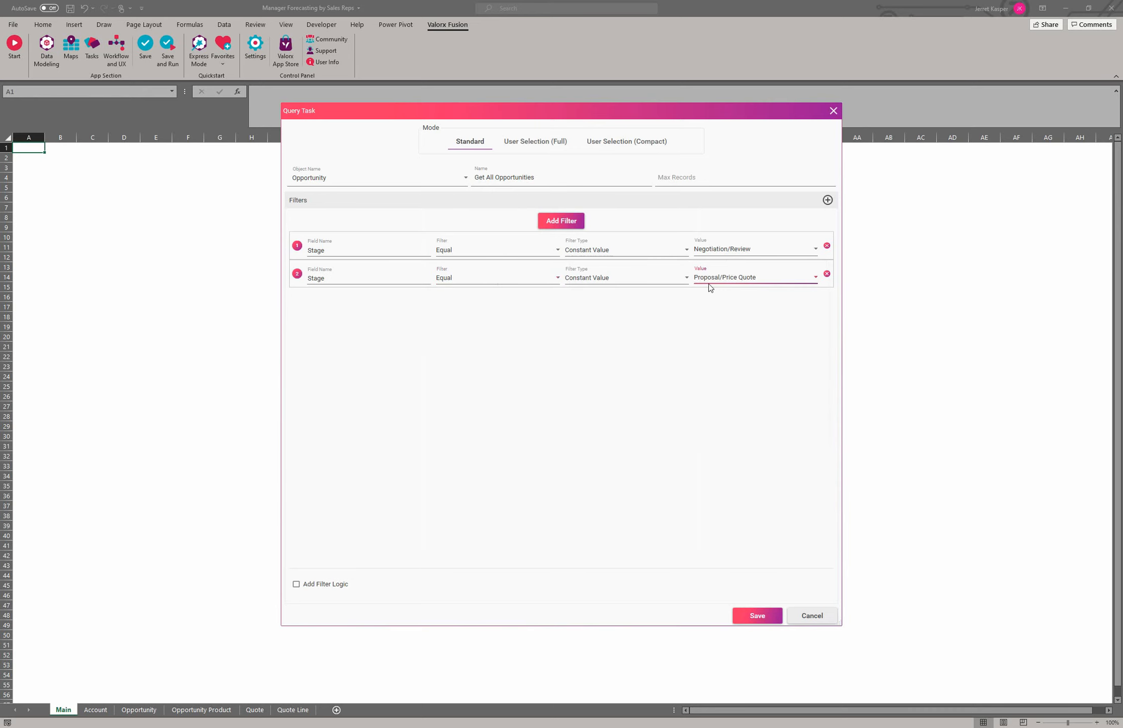
{"action": "left_click", "coordinate": [312, 585]}
{"action": "left_click", "coordinate": [405, 587]}
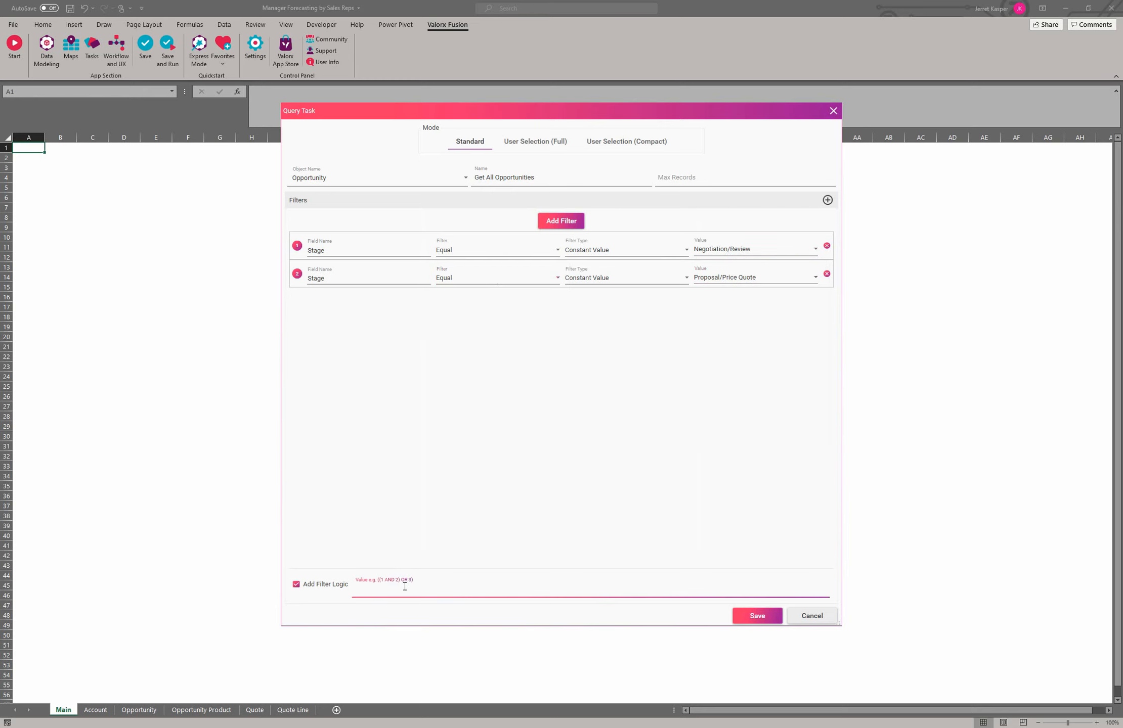
{"action": "type", "text": "1 OR 2"}
{"action": "left_click", "coordinate": [296, 585]}
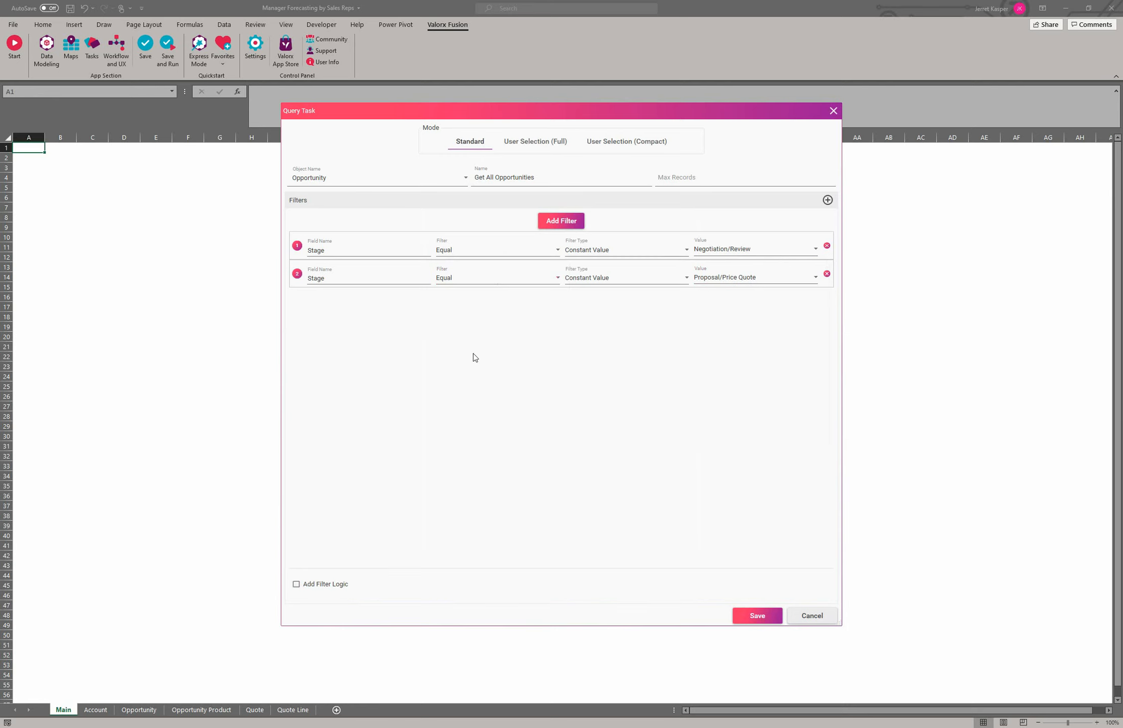
Step: Add a filter on the Region field of the related account, reached through the Account ID fields
{"action": "left_click", "coordinate": [561, 223]}
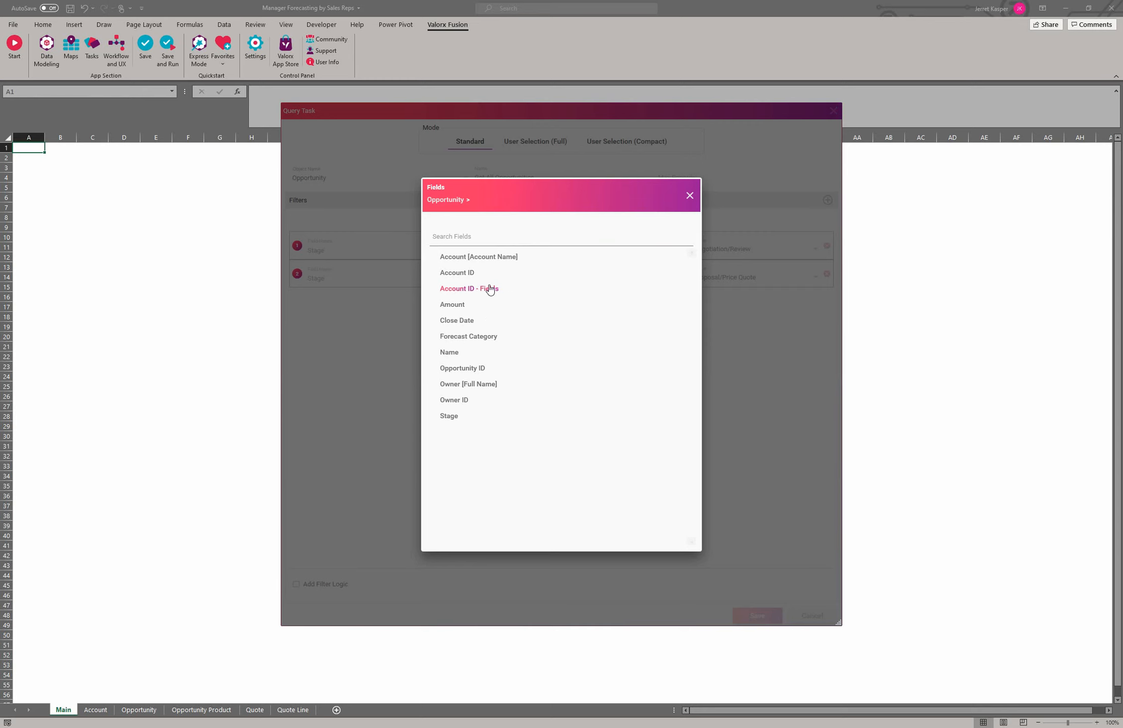
{"action": "left_click", "coordinate": [456, 291]}
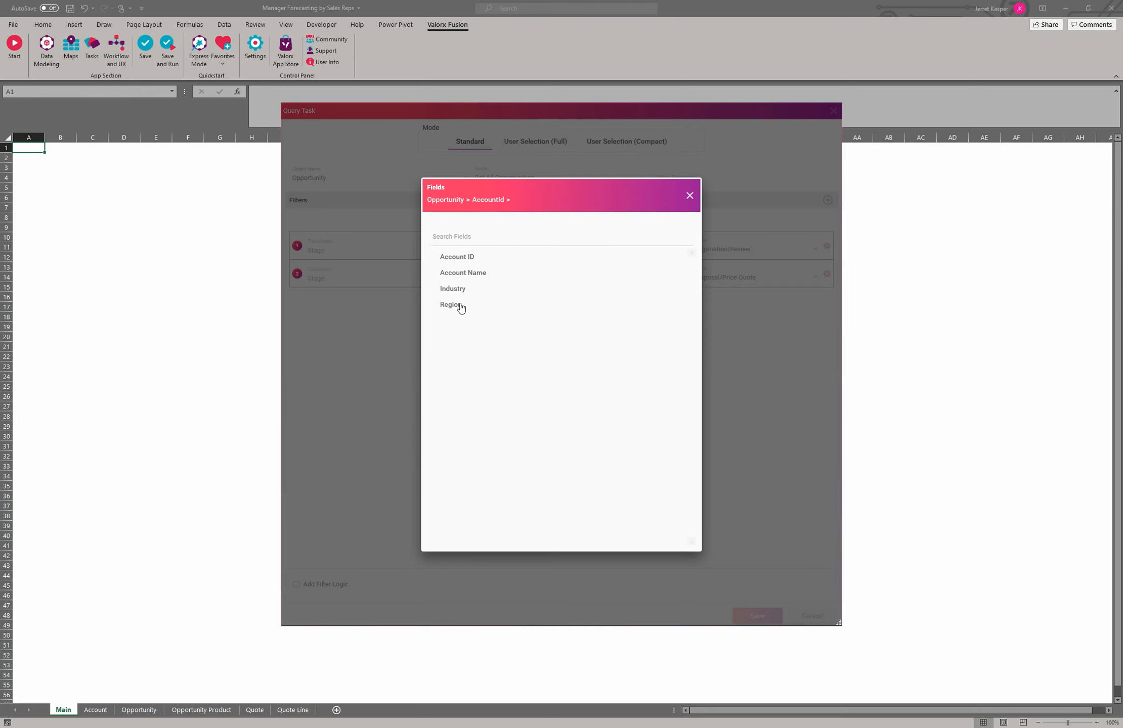
{"action": "left_click", "coordinate": [458, 305]}
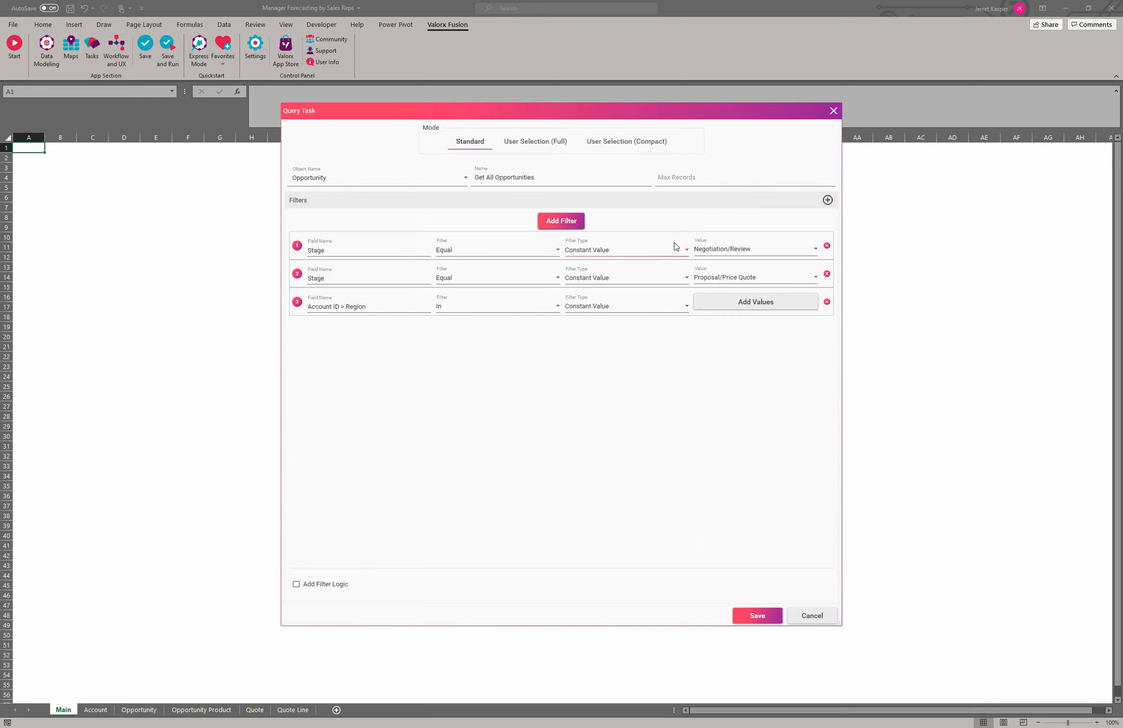
Step: Include the Campaign ID field in the Opportunity fields and add a query filter on Campaign [Name]
{"action": "left_click", "coordinate": [828, 201]}
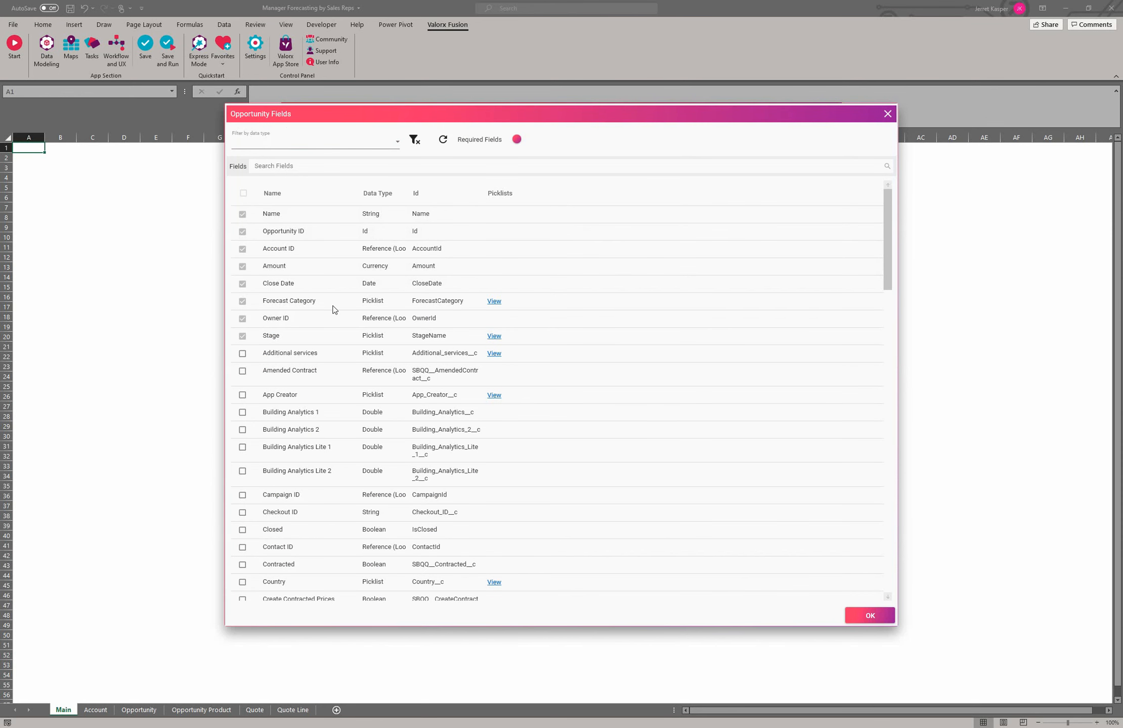
{"action": "scroll", "coordinate": [367, 405], "scroll_direction": "down", "scroll_amount": 2}
{"action": "scroll", "coordinate": [368, 404], "scroll_direction": "down", "scroll_amount": 4}
{"action": "scroll", "coordinate": [371, 449], "scroll_direction": "up", "scroll_amount": 6}
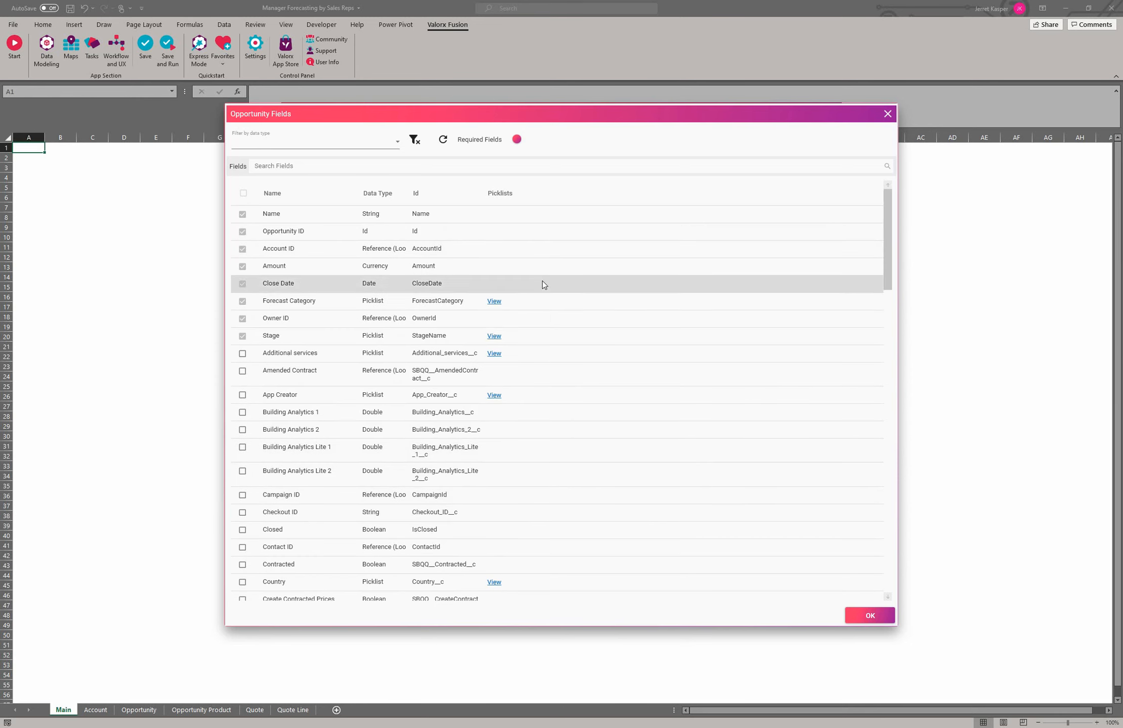
{"action": "left_click", "coordinate": [495, 302]}
{"action": "left_click", "coordinate": [242, 495]}
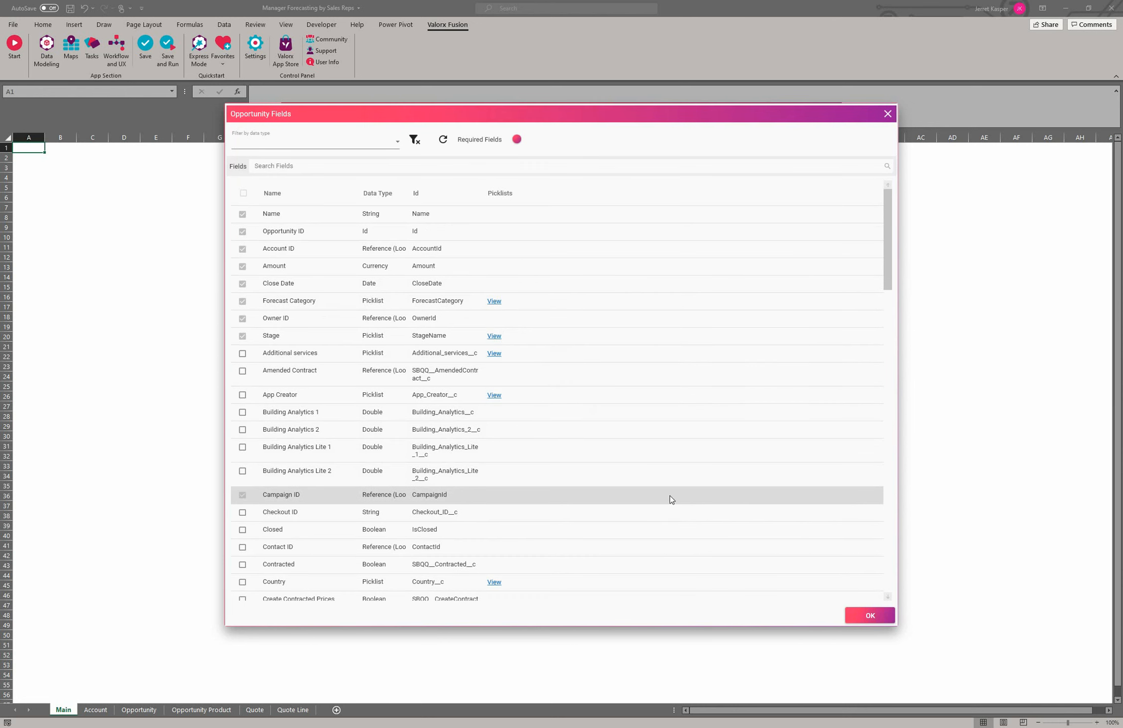
{"action": "left_click", "coordinate": [870, 616]}
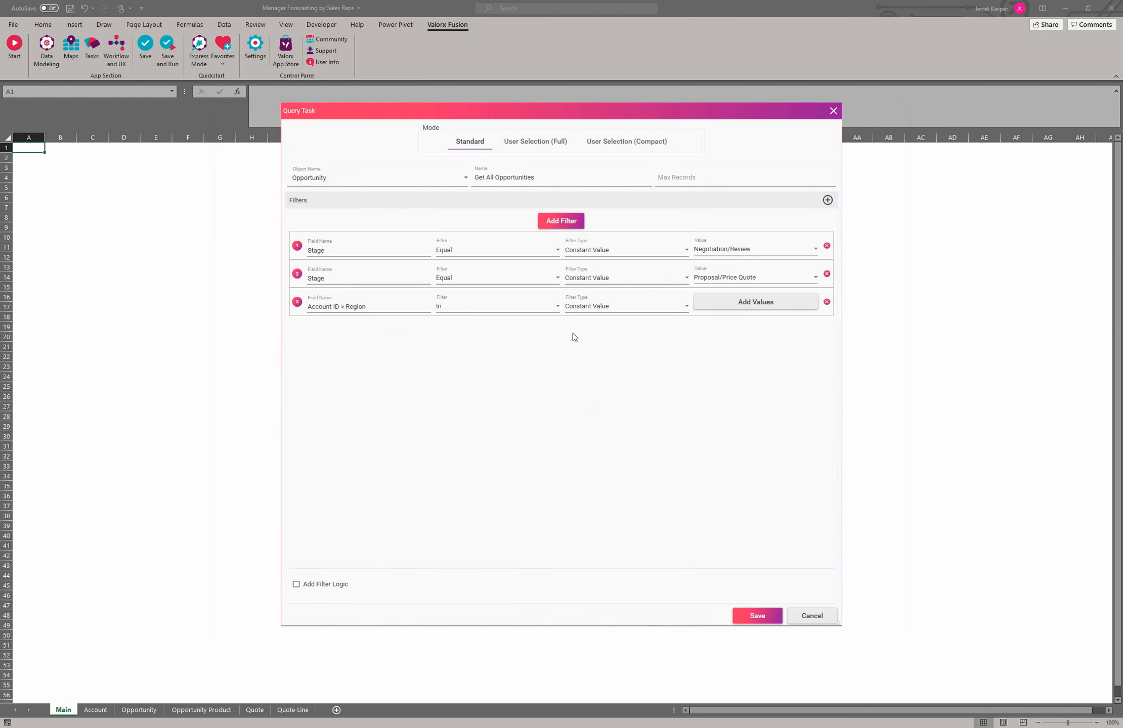
{"action": "left_click", "coordinate": [565, 221]}
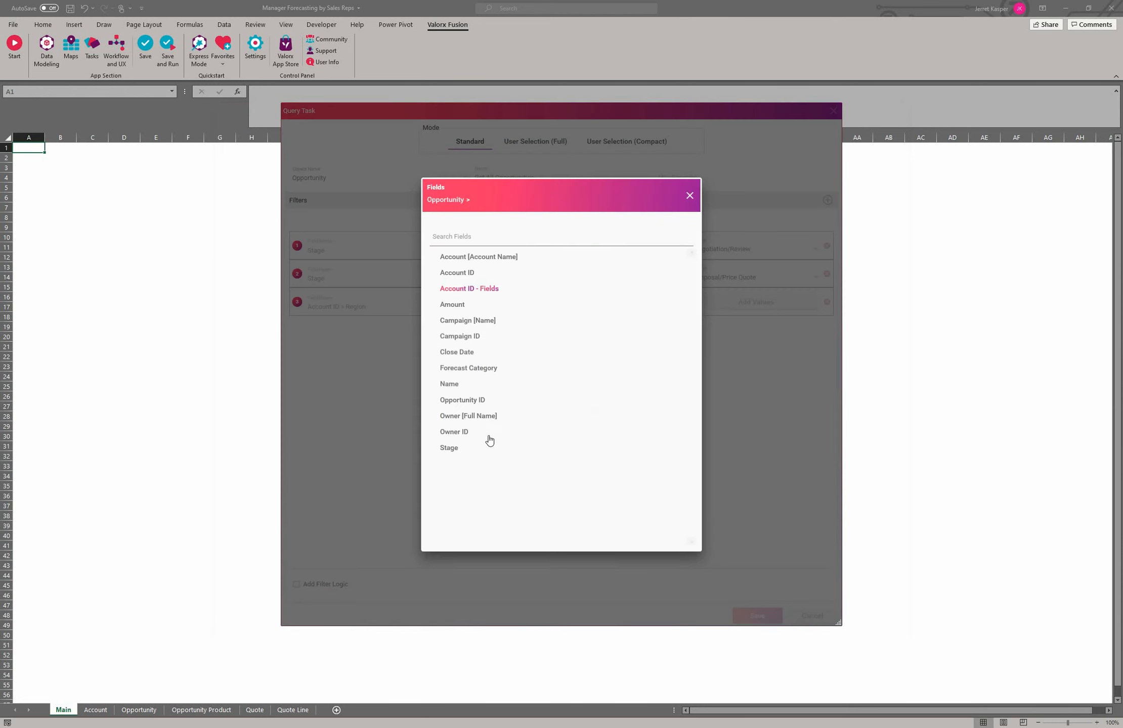
{"action": "left_click", "coordinate": [471, 322]}
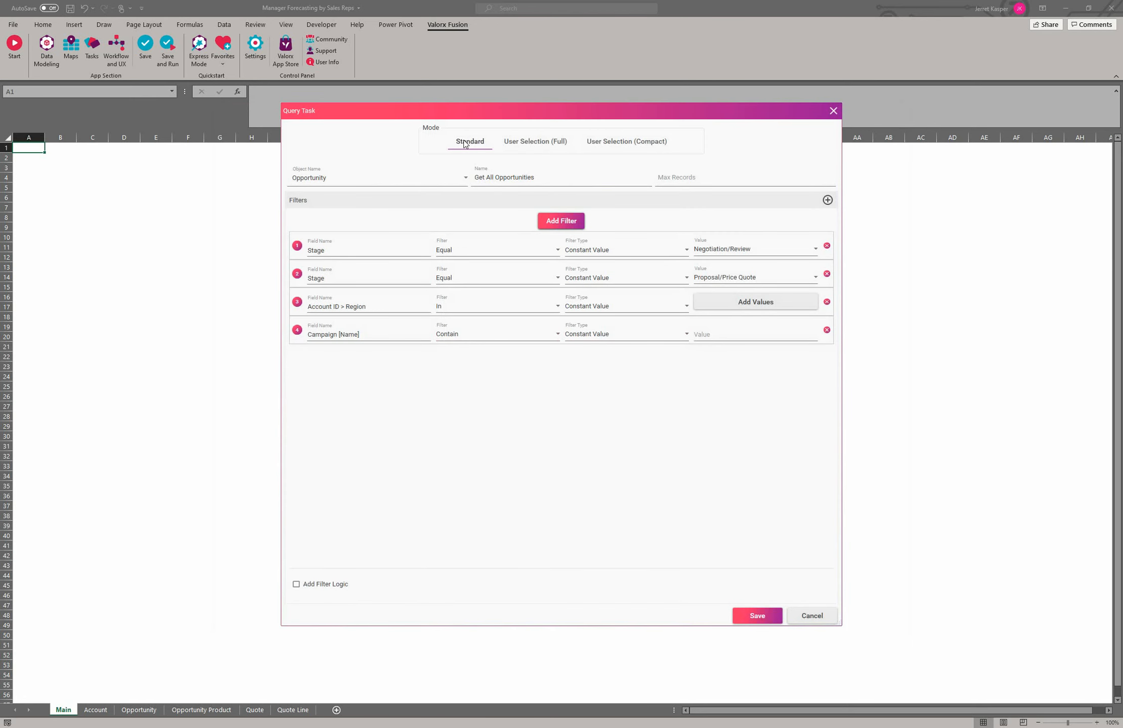
Step: Switch the query mode to User Selection (Full) with Multi Select as the record selection type
{"action": "left_click", "coordinate": [540, 143]}
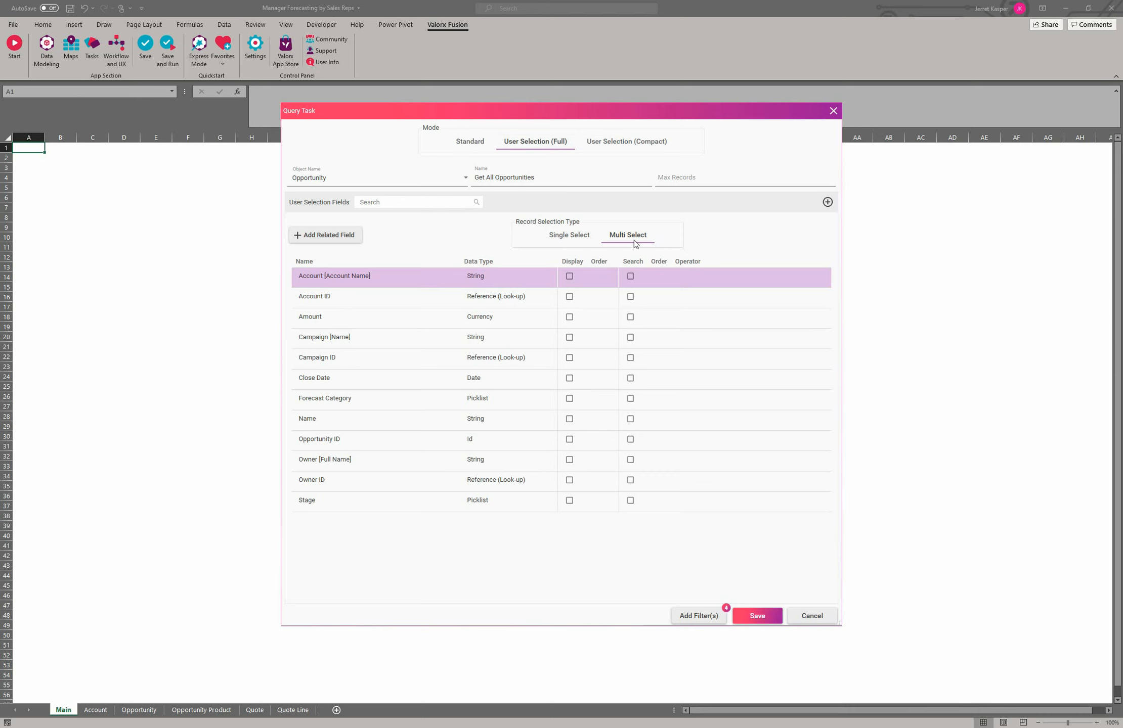
{"action": "left_click", "coordinate": [574, 236]}
{"action": "left_click", "coordinate": [633, 238]}
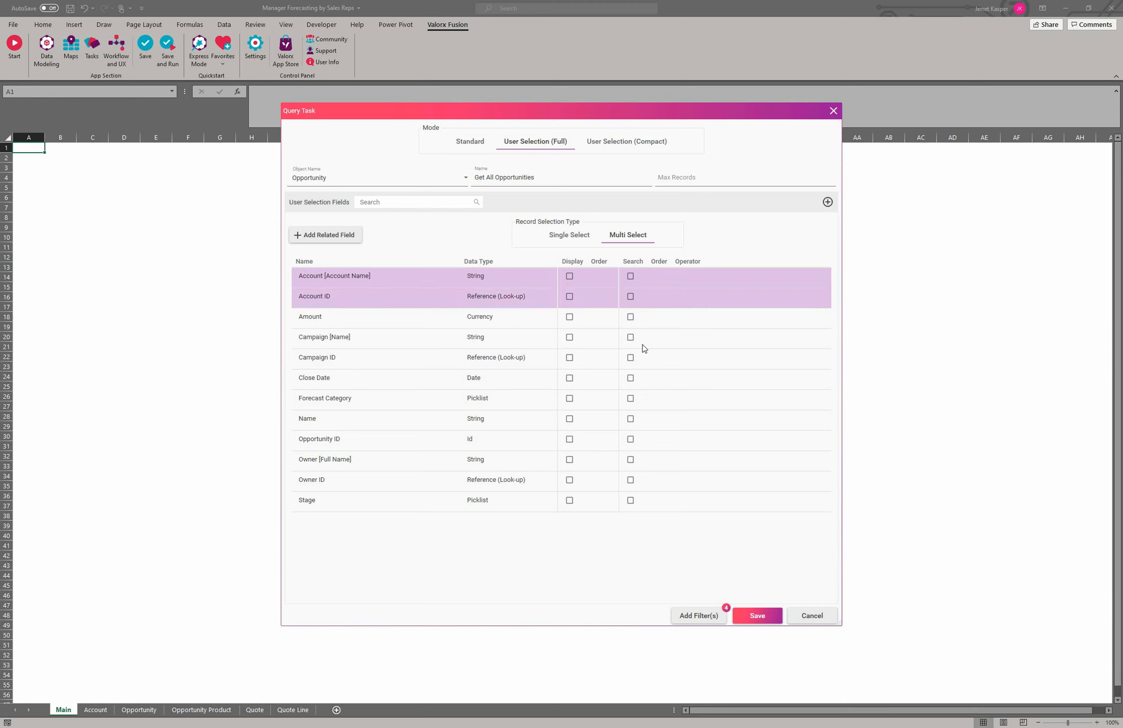
Step: Make the Name field a search field with the Contain operator
{"action": "left_click", "coordinate": [631, 419]}
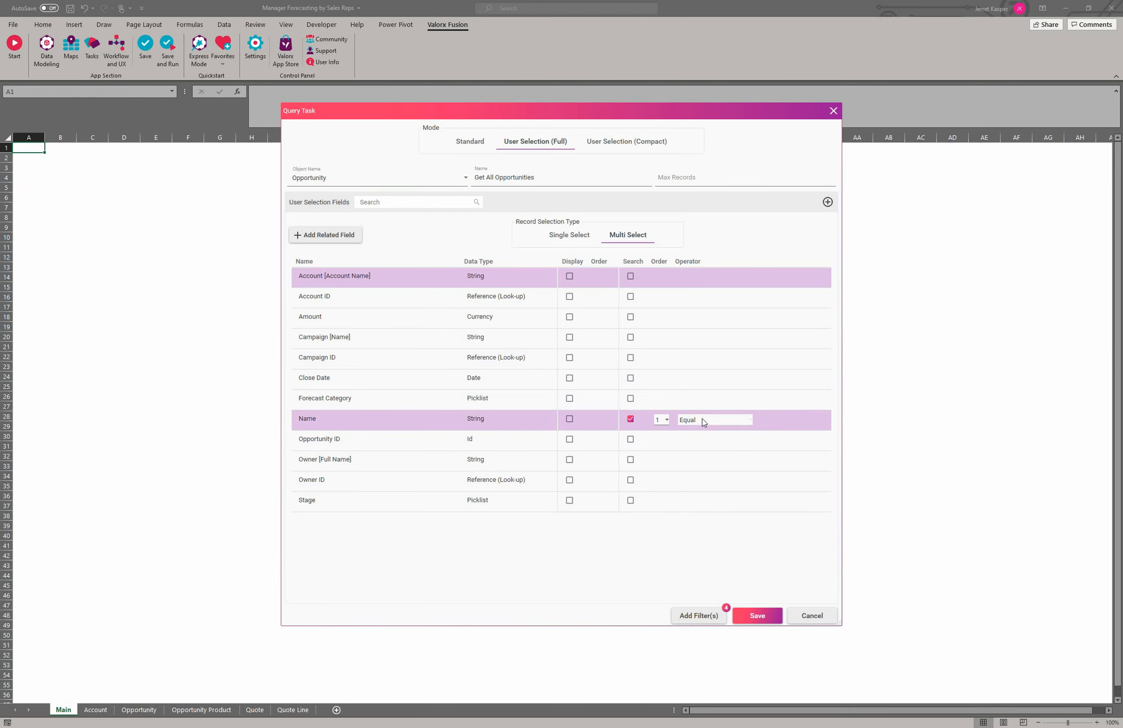
{"action": "left_click", "coordinate": [724, 421]}
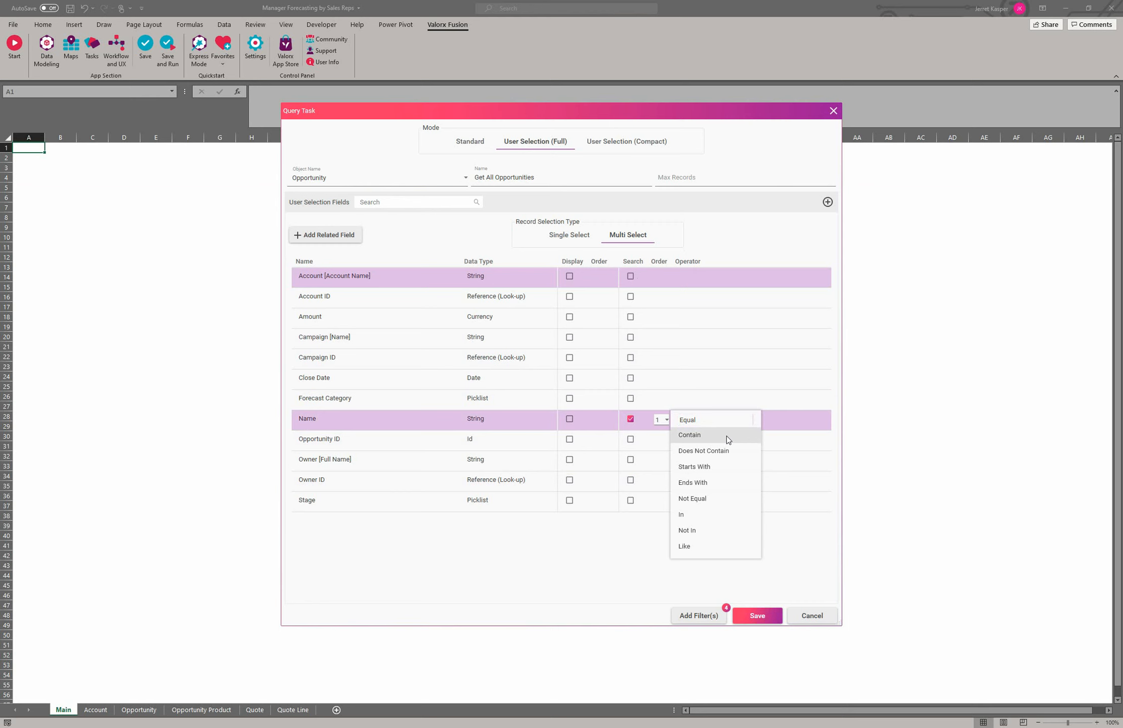
{"action": "left_click", "coordinate": [725, 436]}
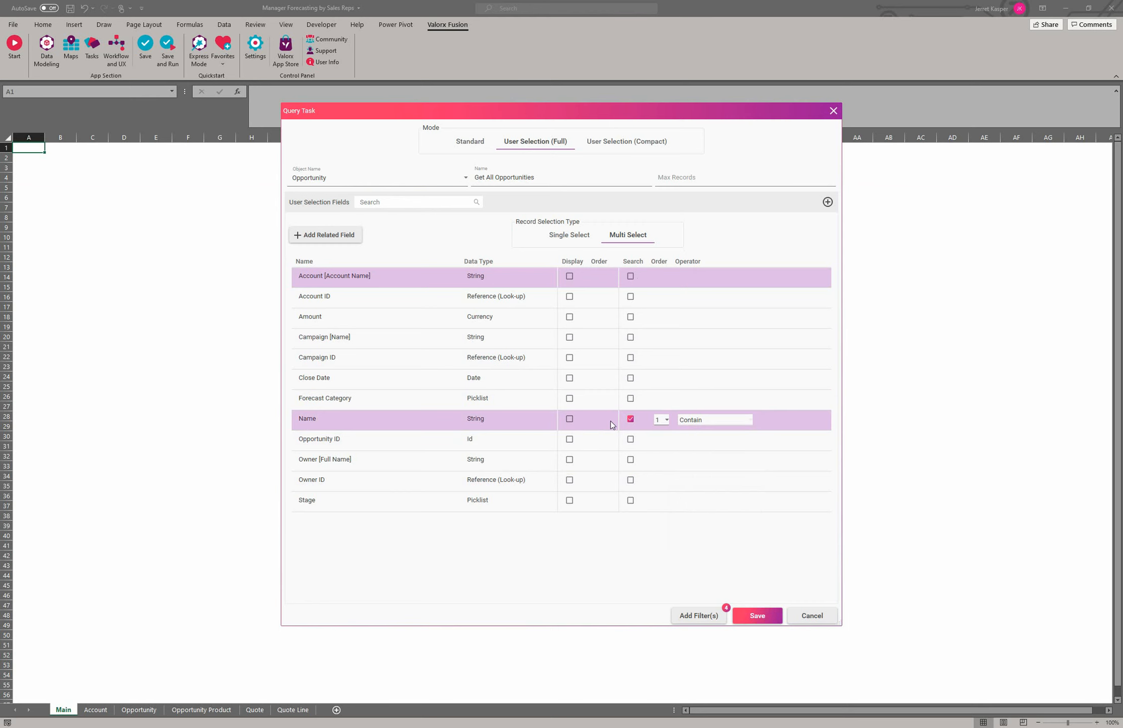
Step: Display the Name field in the user selection and make Stage a search field with the In operator
{"action": "left_click", "coordinate": [570, 420]}
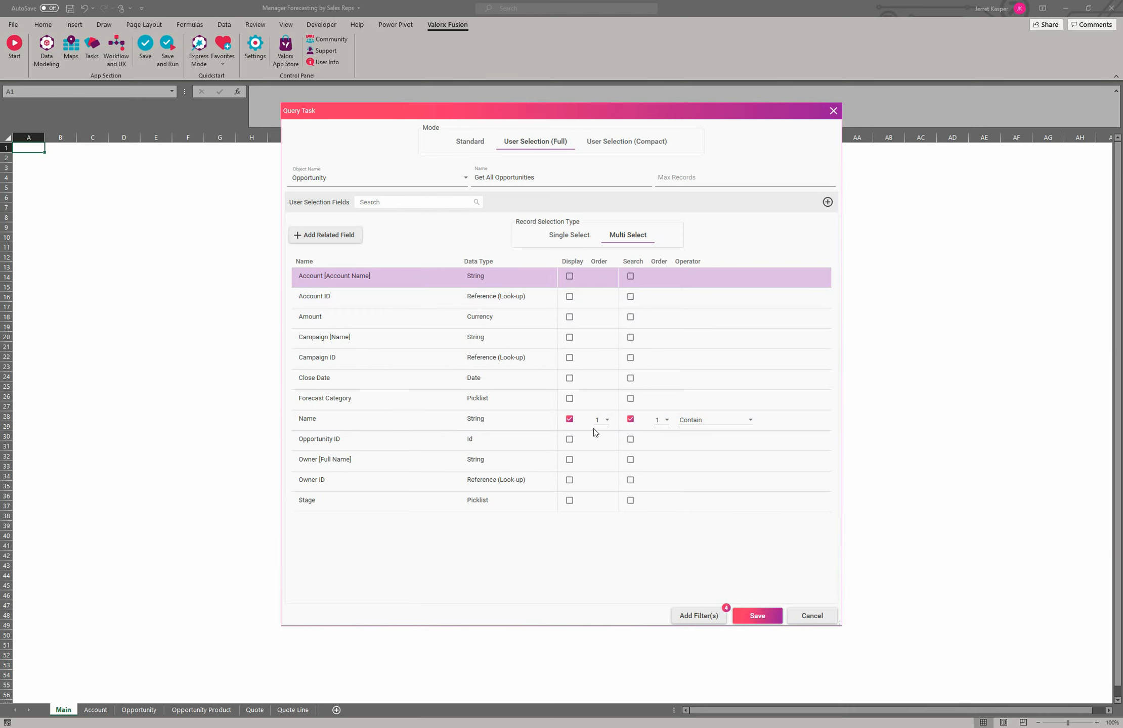
{"action": "left_click", "coordinate": [631, 501]}
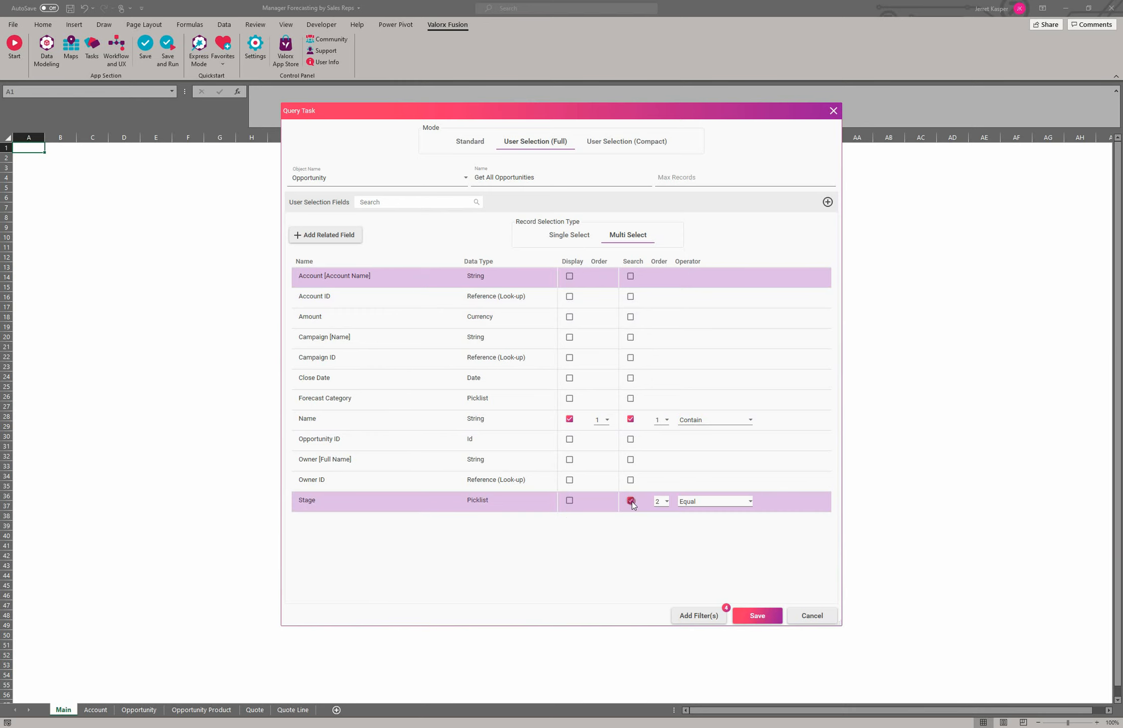
{"action": "left_click", "coordinate": [714, 503]}
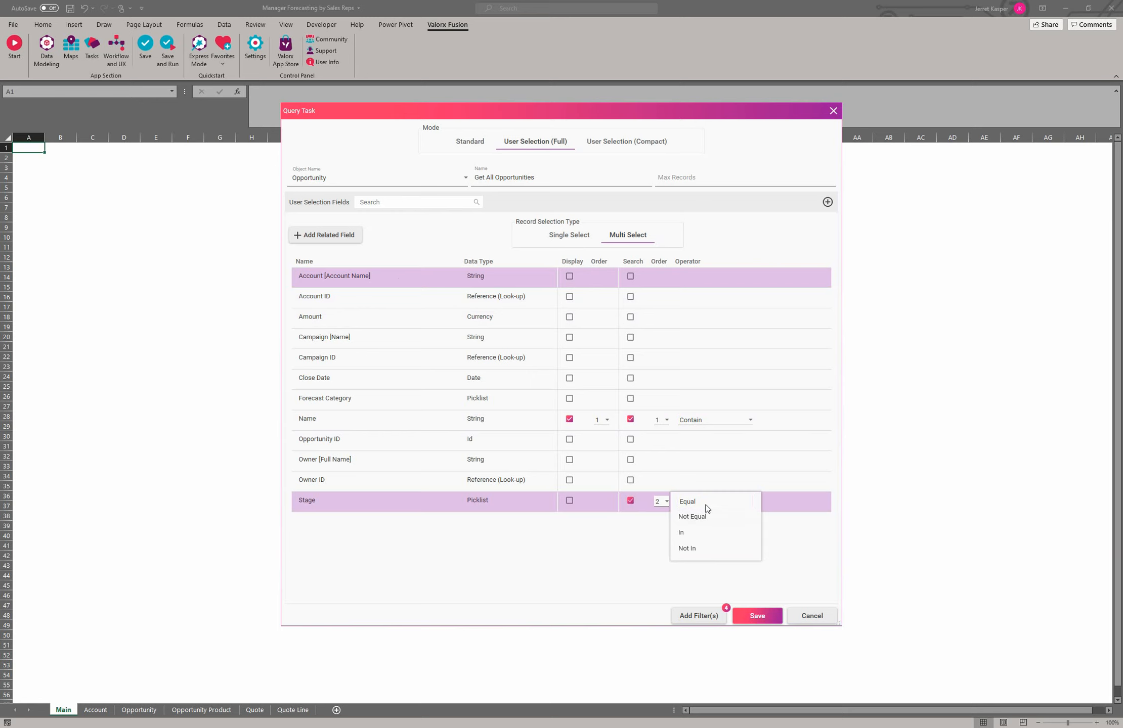
{"action": "left_click", "coordinate": [702, 532]}
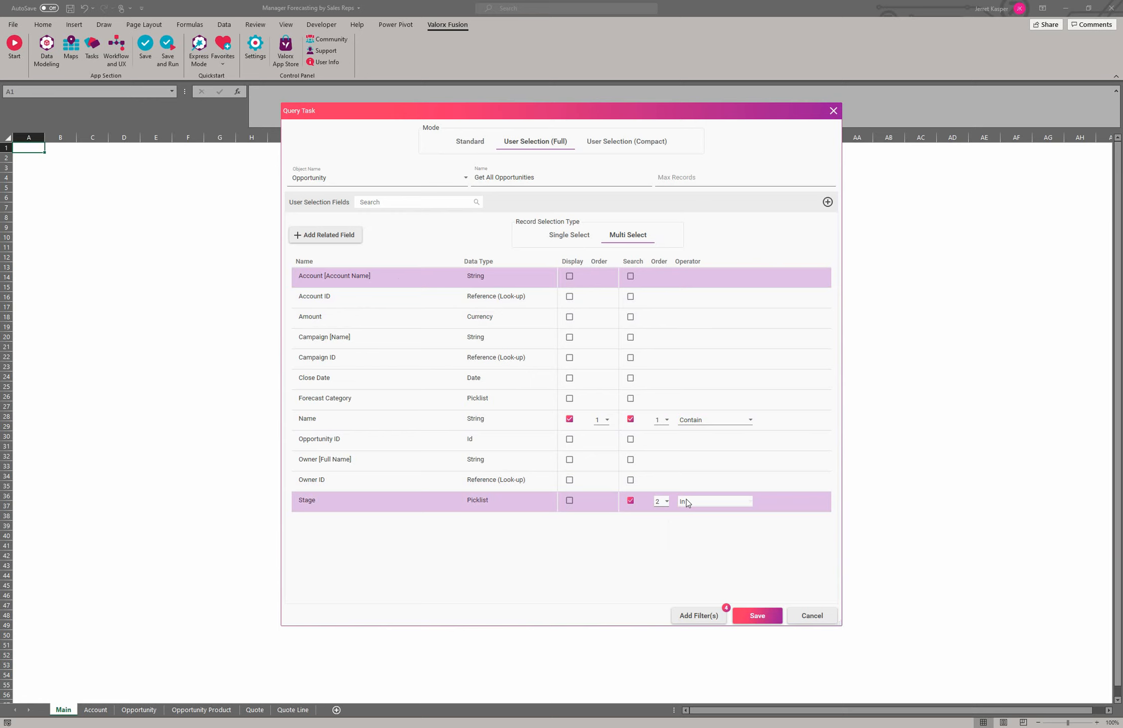
Step: Display the Stage field and set the display order of the Name field to 2
{"action": "left_click", "coordinate": [570, 501]}
{"action": "left_click", "coordinate": [606, 421]}
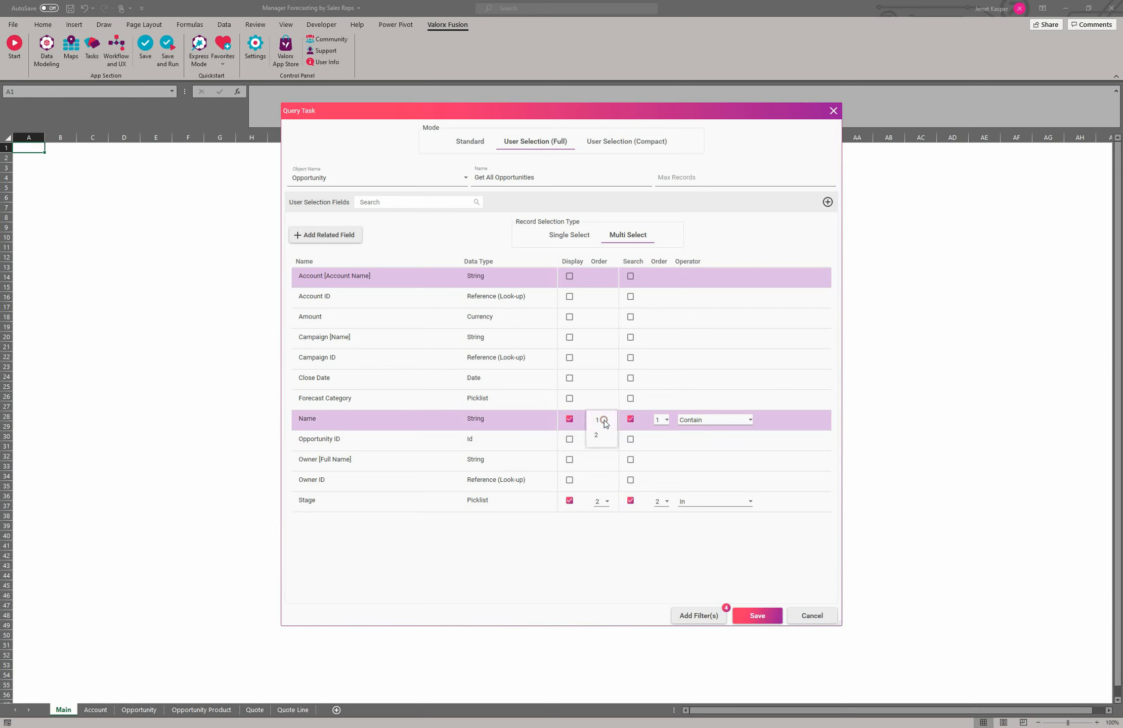
{"action": "left_click", "coordinate": [605, 435]}
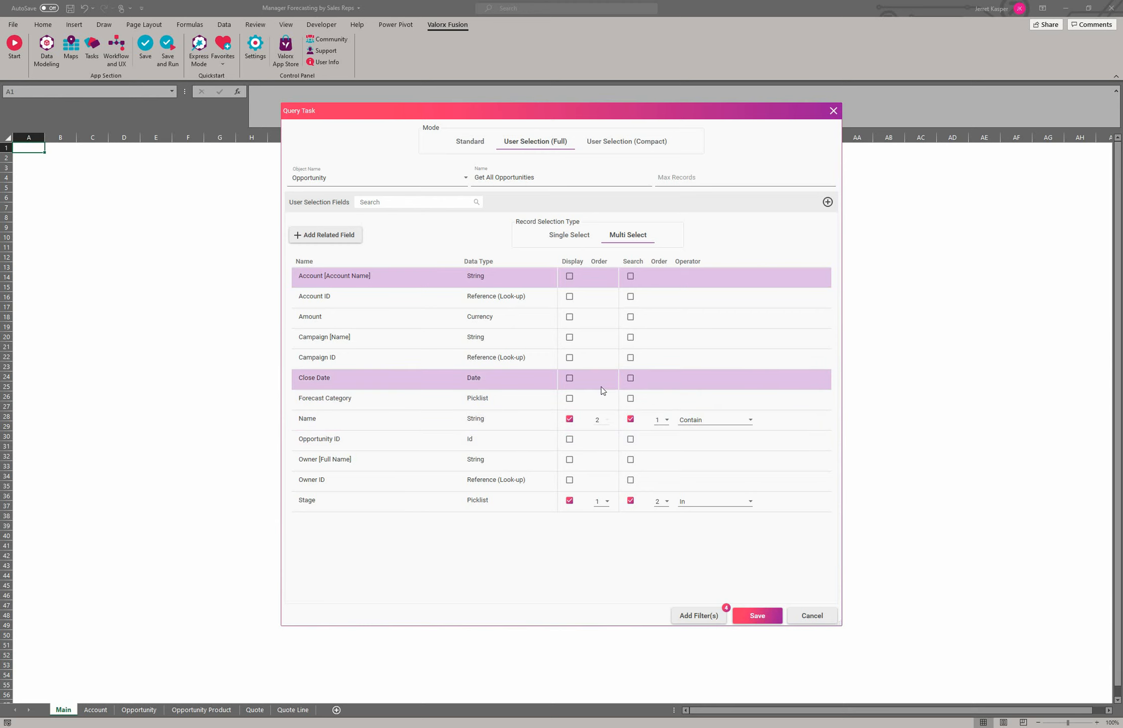
Step: Add the account's Region field, reached through Account ID, as a related field in the user selection fields
{"action": "left_click", "coordinate": [326, 235]}
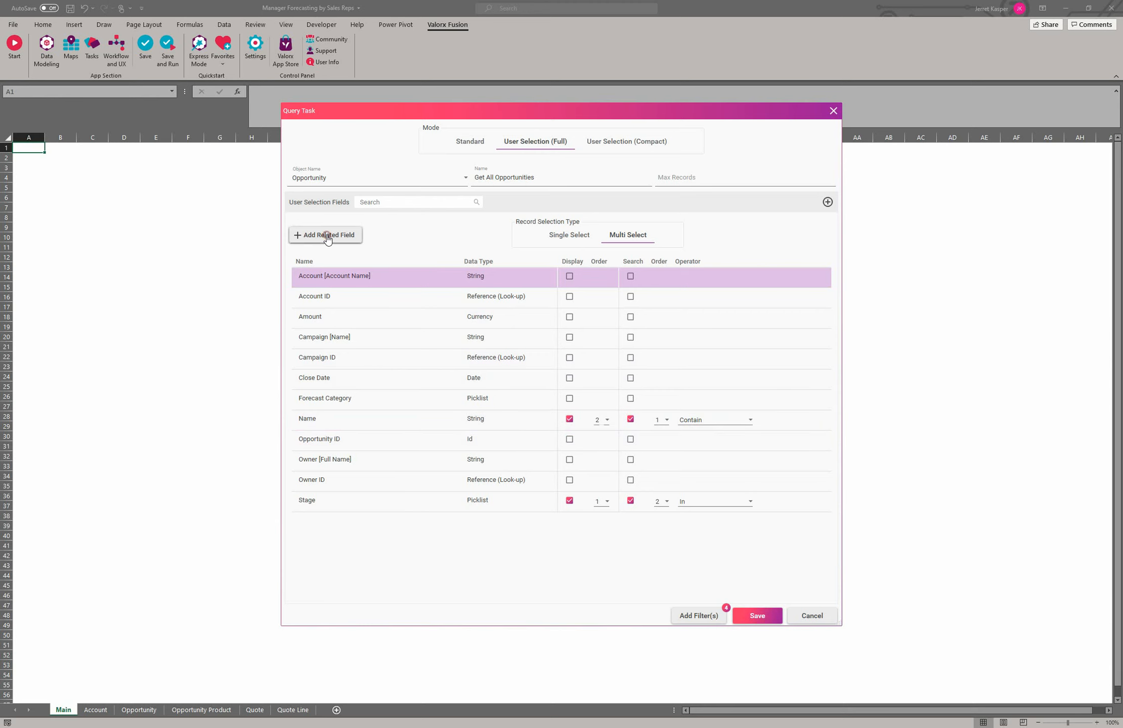
{"action": "left_click", "coordinate": [470, 289]}
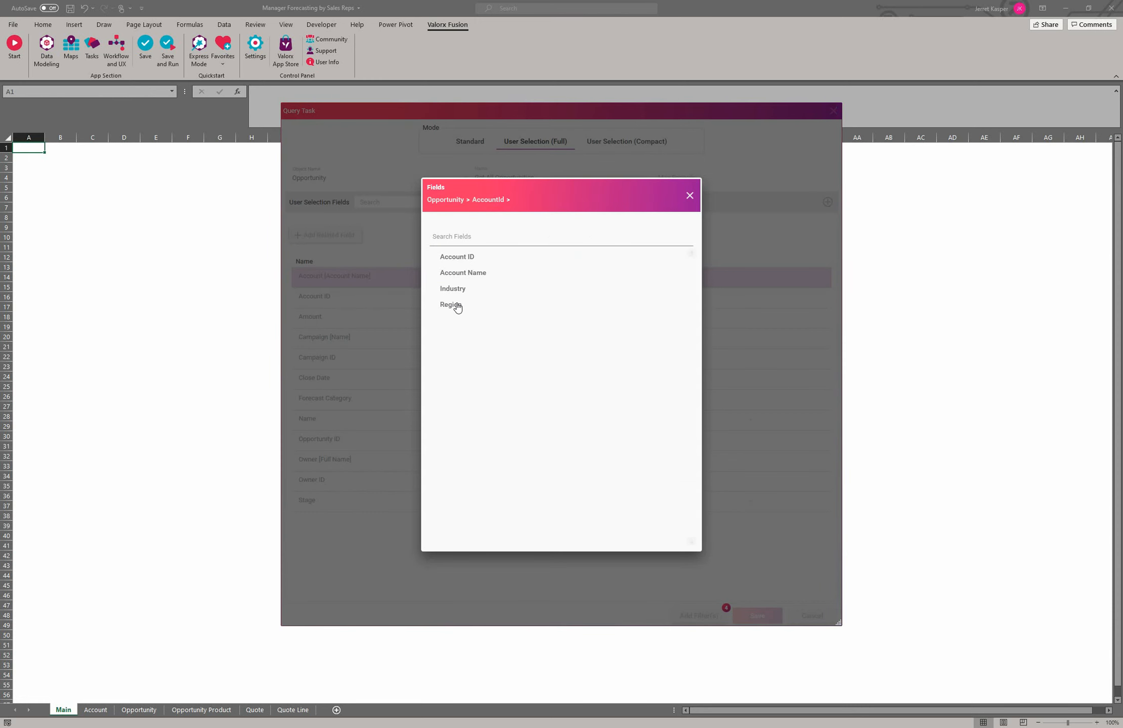
{"action": "left_click", "coordinate": [455, 305]}
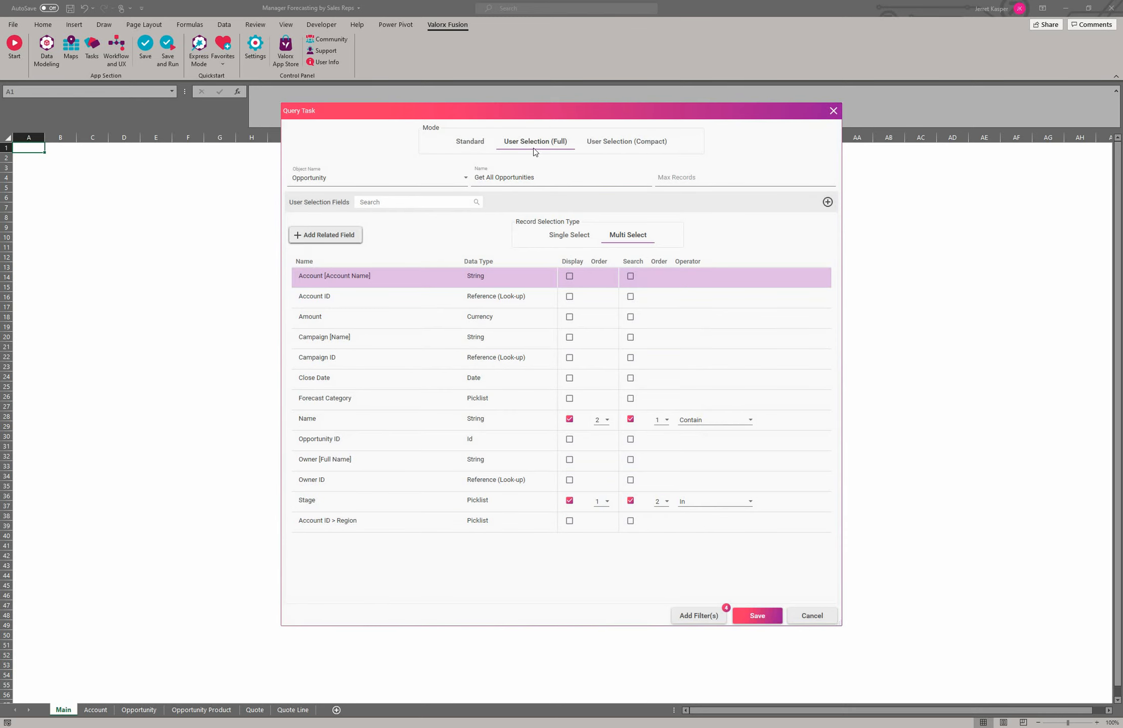
Step: Switch the query mode to User Selection (Compact), review the query's filters and return to the selection fields
{"action": "left_click", "coordinate": [635, 145]}
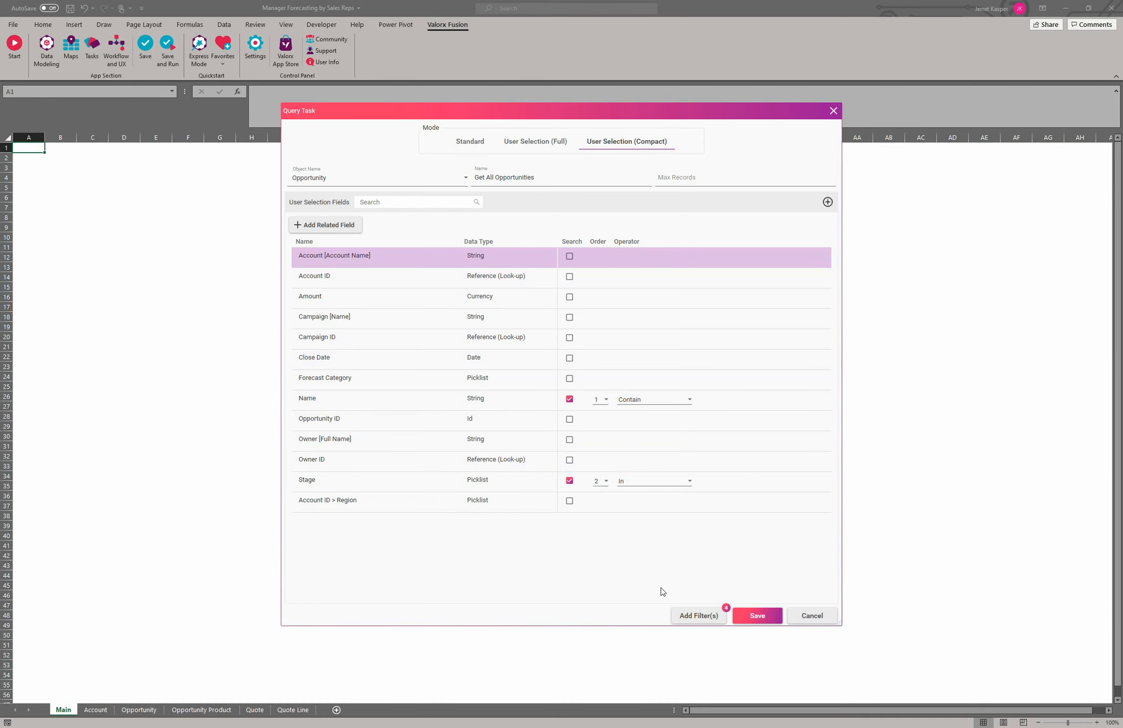
{"action": "left_click", "coordinate": [700, 612]}
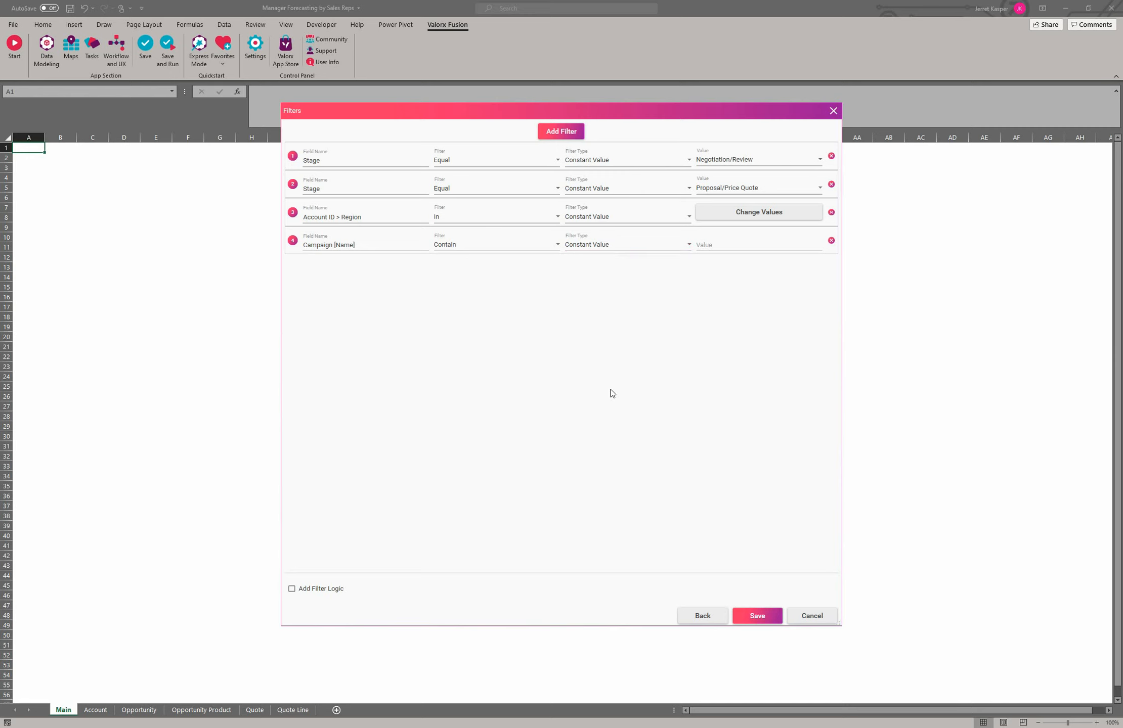
{"action": "left_click", "coordinate": [708, 613]}
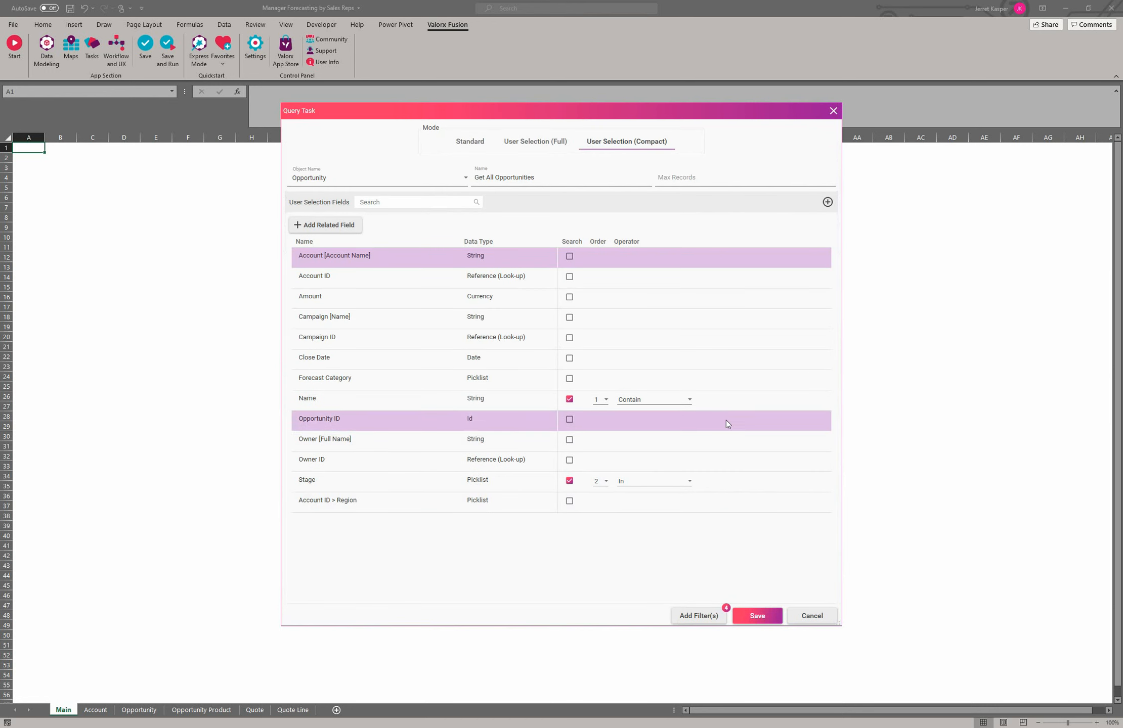
Step: Switch the query mode to Standard and enable custom filter logic for the query's filters
{"action": "left_click", "coordinate": [469, 142]}
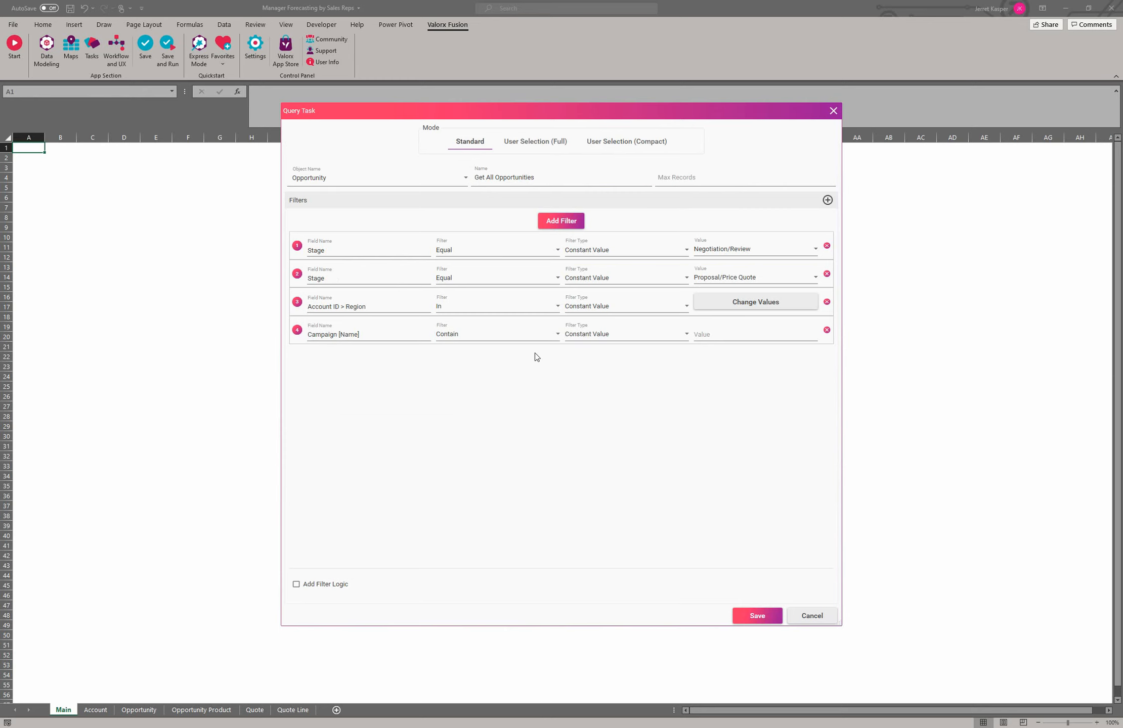
{"action": "left_click", "coordinate": [325, 586]}
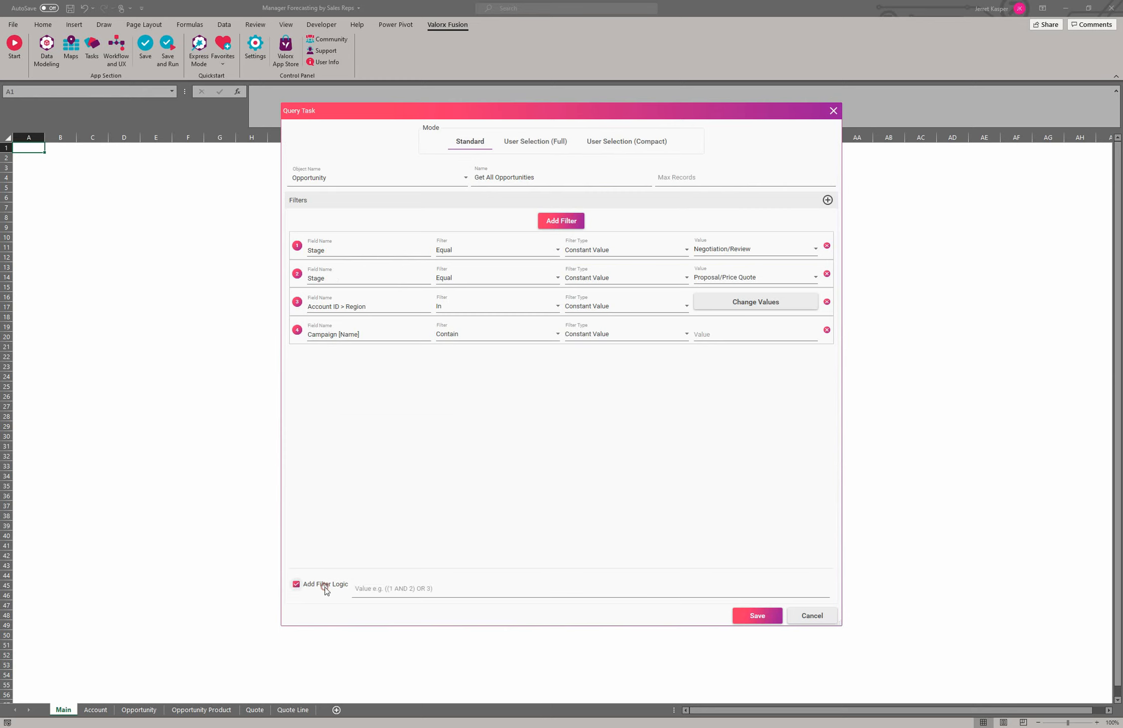